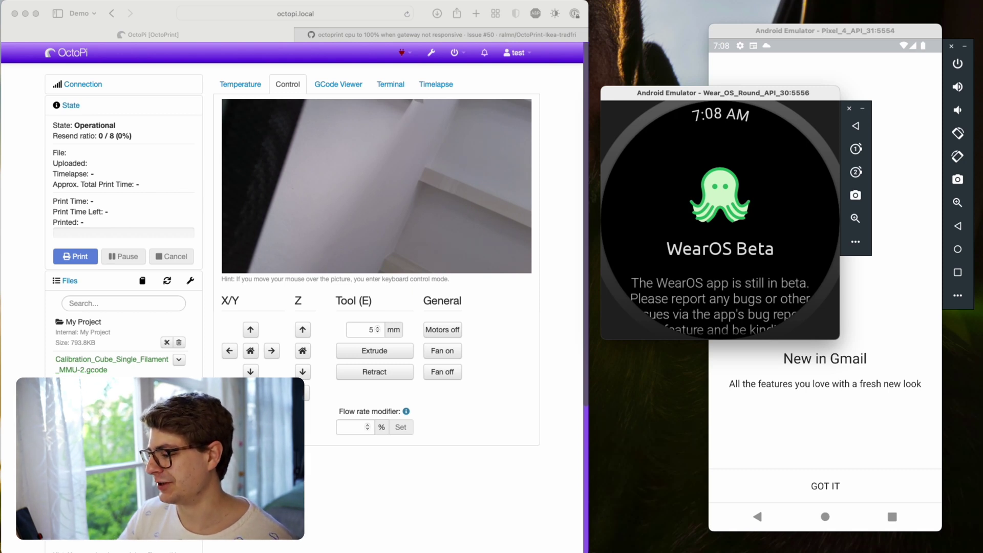
# Leave Gmail on the phone emulator and acknowledge the WearOS Beta notice on the watch emulator.
pyautogui.click(886, 462)
pyautogui.click(758, 517)
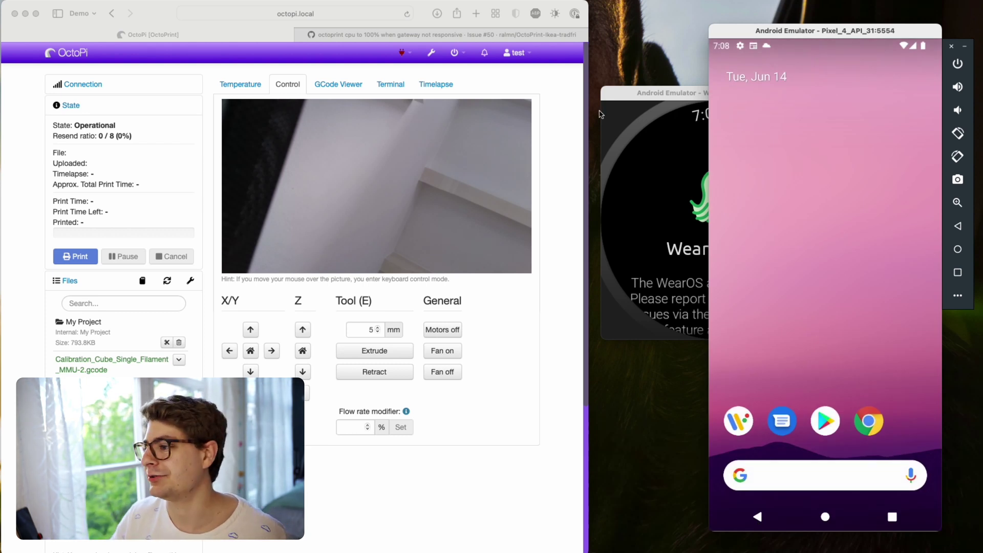
pyautogui.click(633, 117)
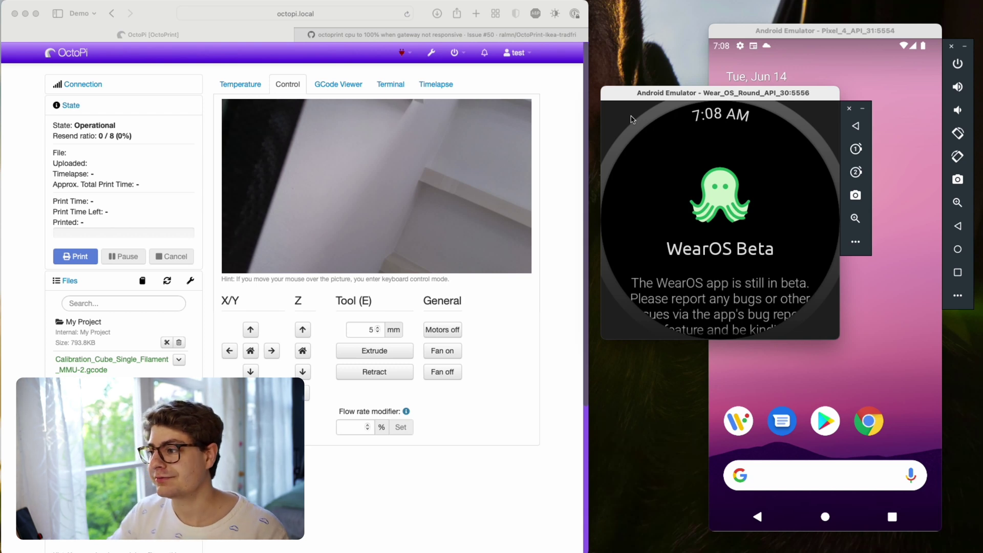
pyautogui.moveTo(684, 294); pyautogui.dragTo(683, 187)
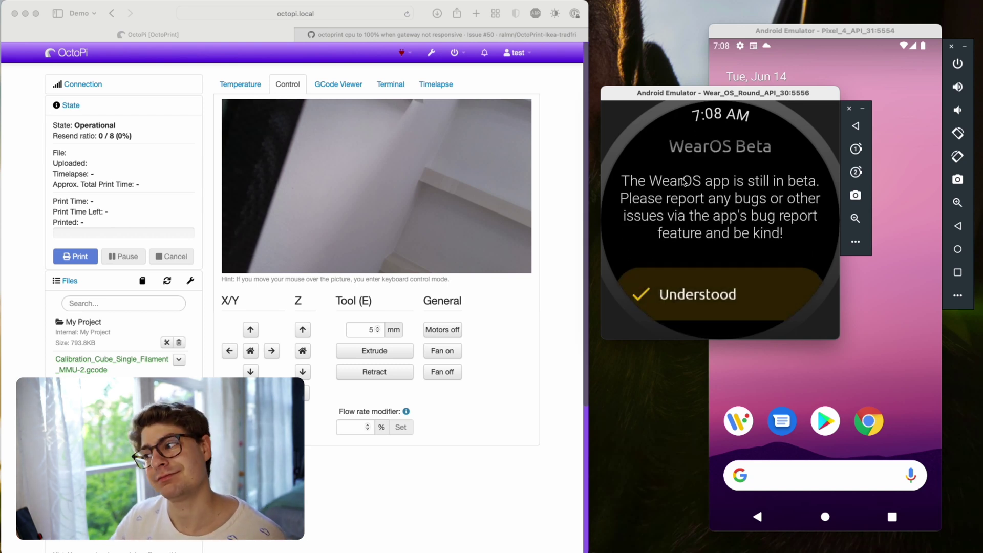
pyautogui.click(701, 287)
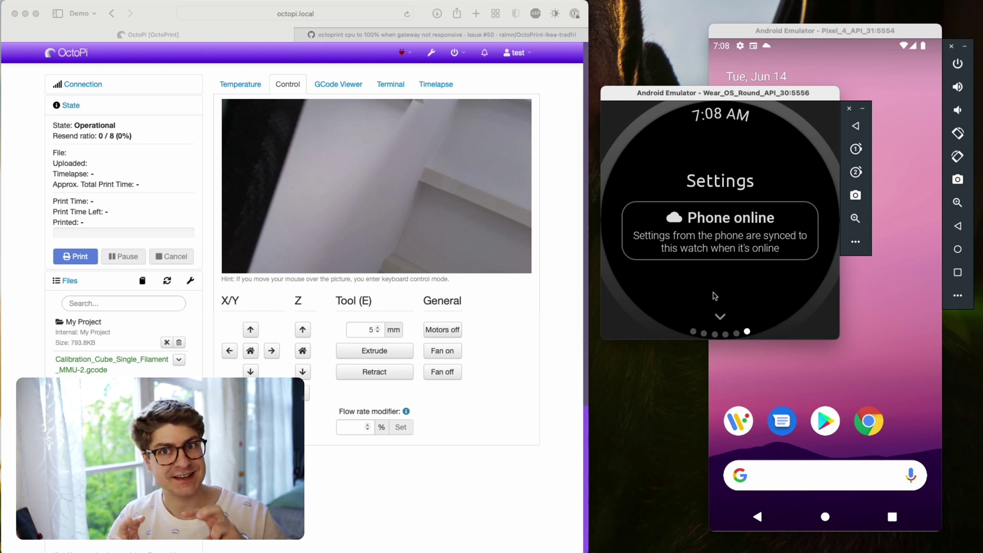
# Start a bug report from the watch app's Settings page and open it as an e-mail draft on the phone.
pyautogui.moveTo(727, 267); pyautogui.dragTo(724, 95)
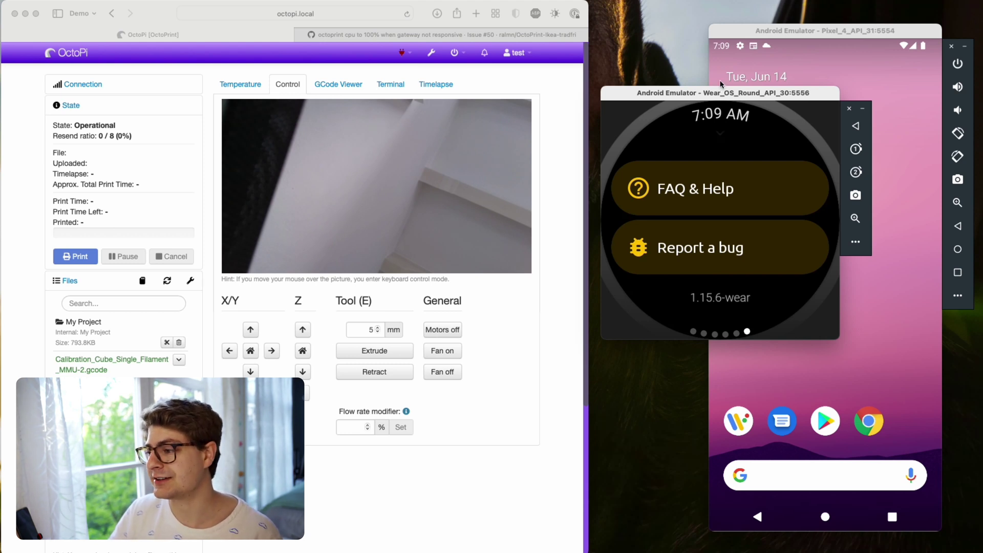
pyautogui.click(701, 270)
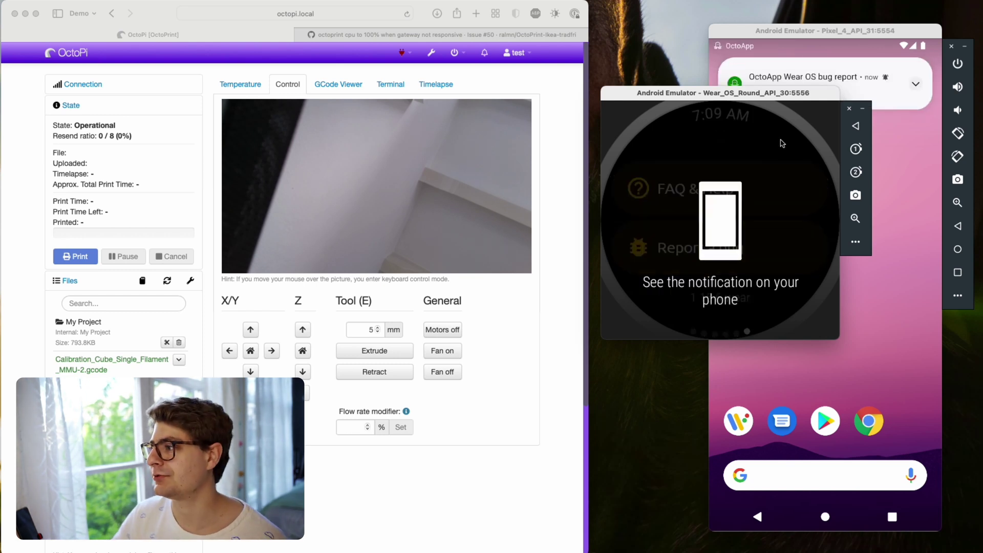
pyautogui.click(824, 28)
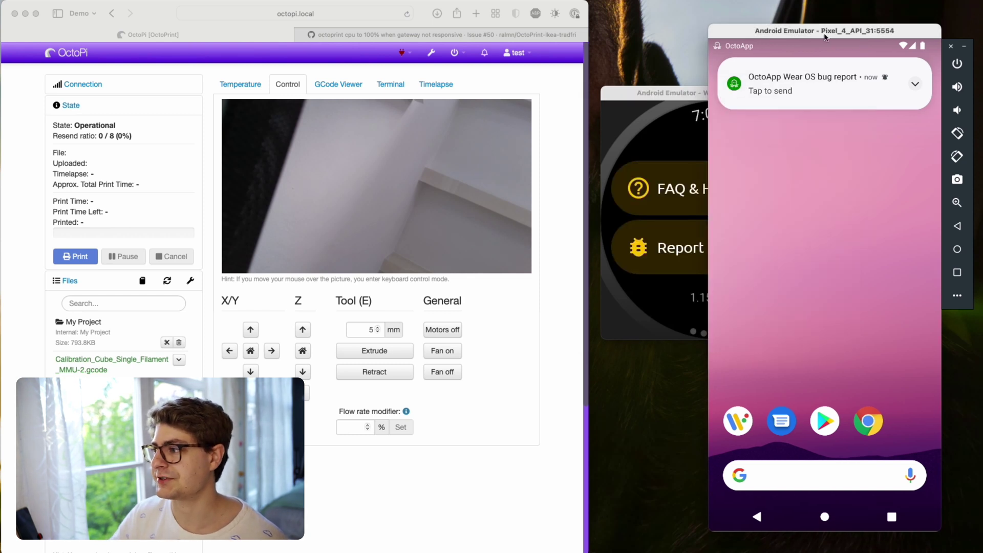
pyautogui.click(827, 87)
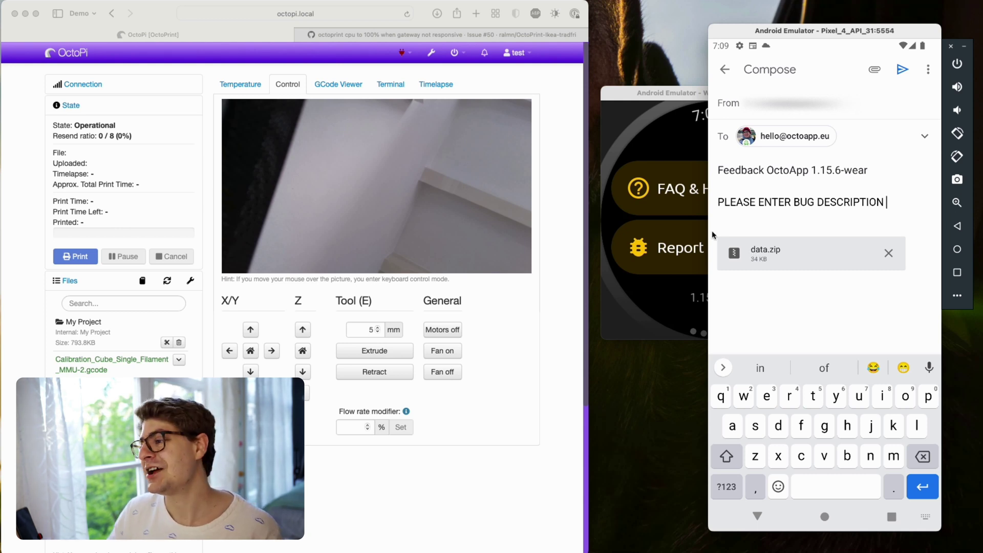
# Leave the bug report e-mail and launch OctoApp from the phone's app list.
pyautogui.click(825, 516)
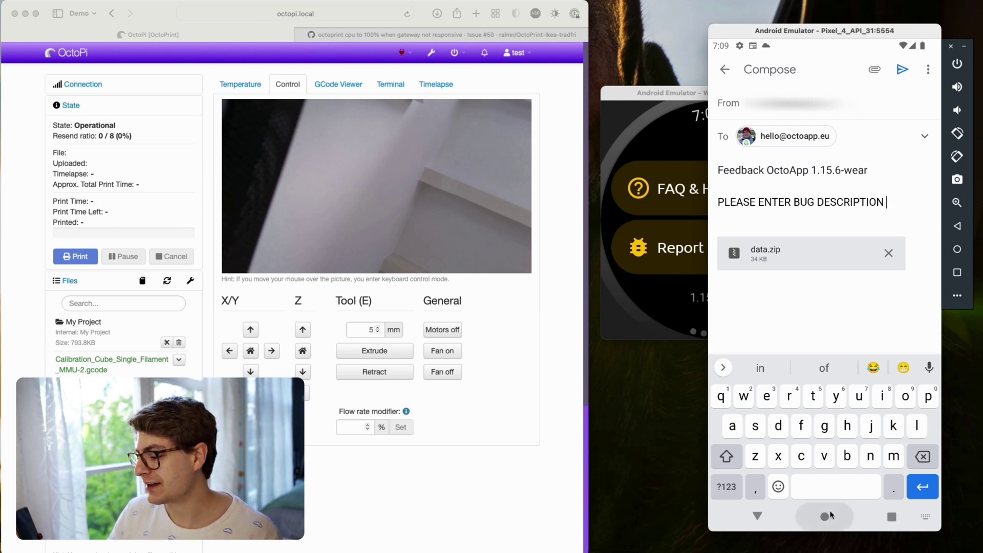
pyautogui.moveTo(832, 402); pyautogui.dragTo(832, 314)
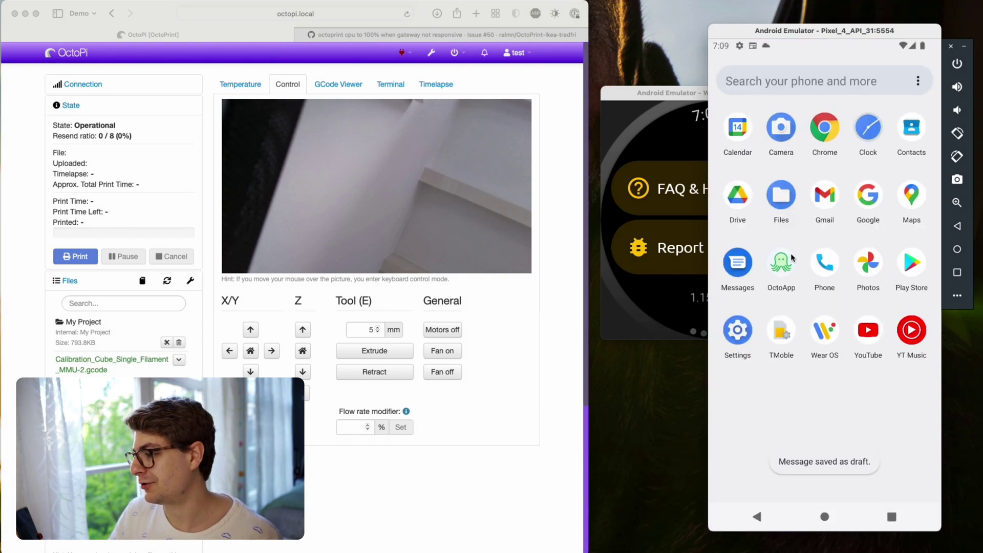
pyautogui.click(781, 261)
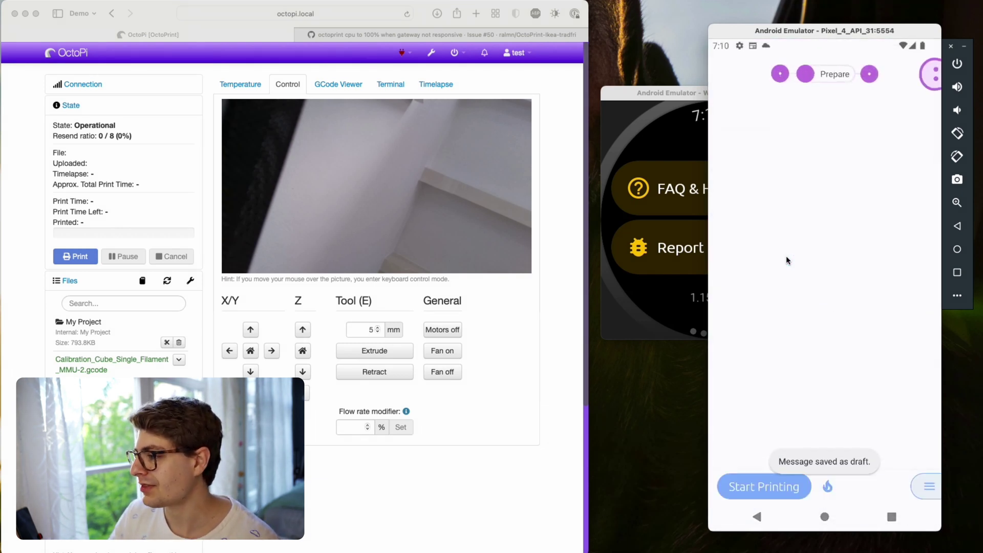
# Switch the watch app from the Settings page to the OctoPi printer page.
pyautogui.click(679, 166)
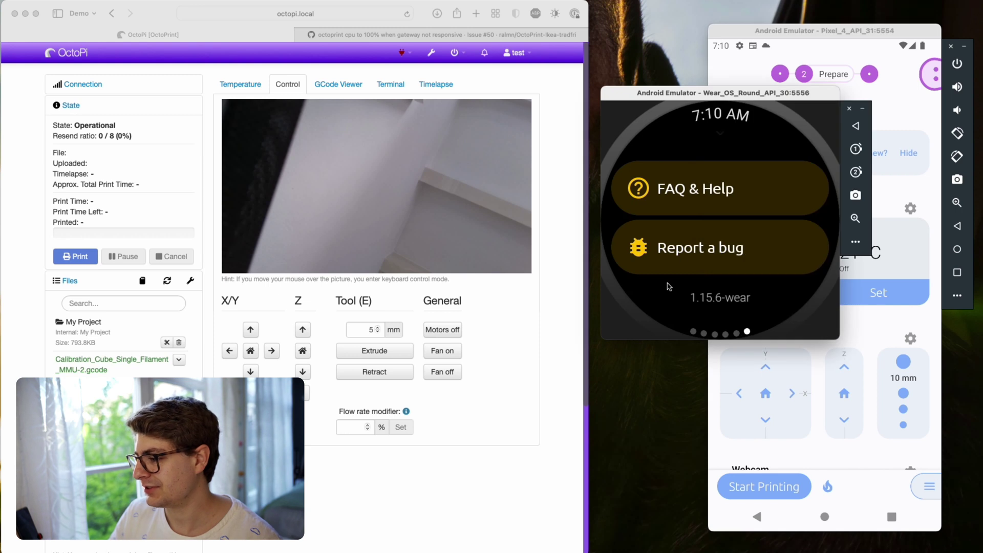
pyautogui.moveTo(677, 164); pyautogui.dragTo(844, 156)
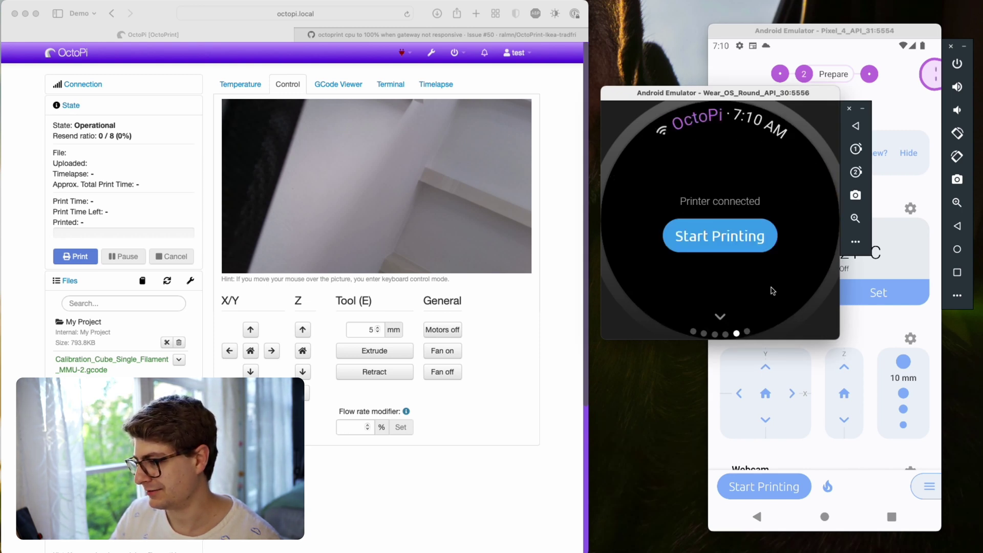
pyautogui.moveTo(773, 291); pyautogui.dragTo(680, 280)
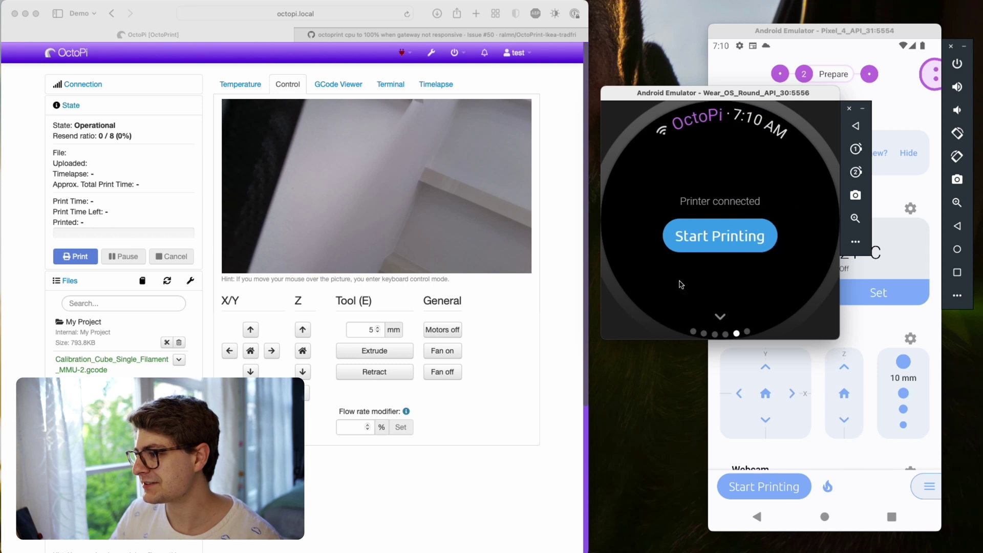
# Permanently remove the 10.0.2.2:5500 OctoPrint instance from OctoApp on the phone.
pyautogui.click(925, 193)
pyautogui.moveTo(800, 192); pyautogui.dragTo(732, 192)
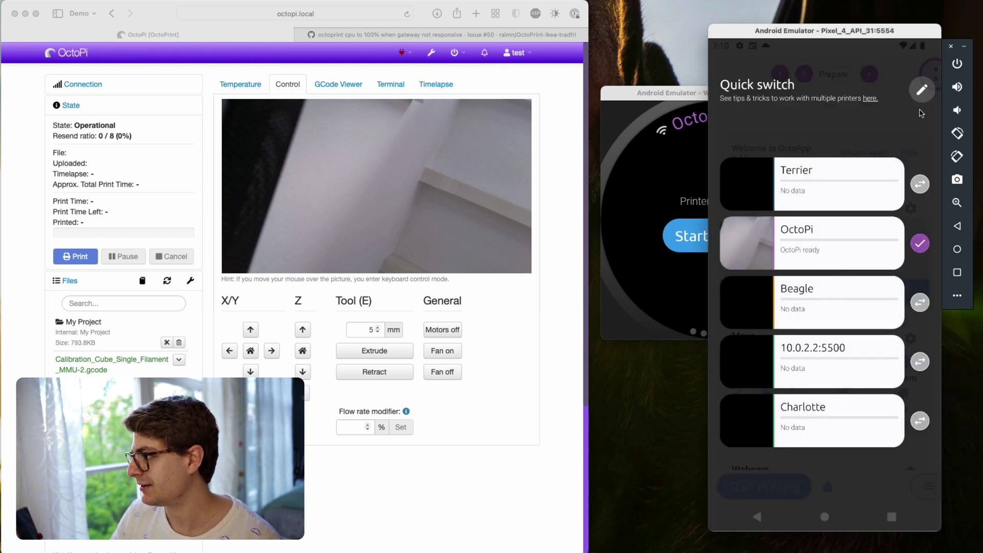
pyautogui.click(922, 91)
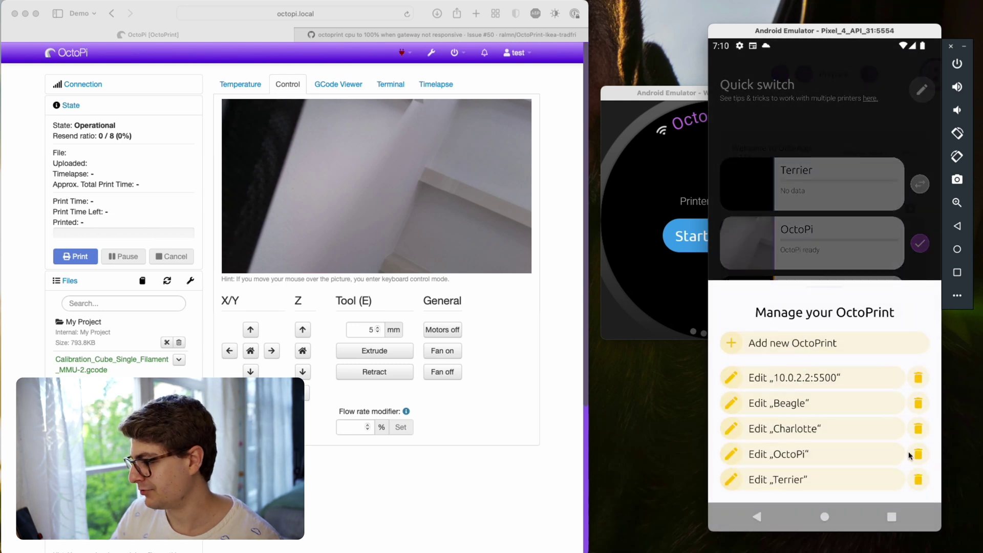
pyautogui.click(920, 379)
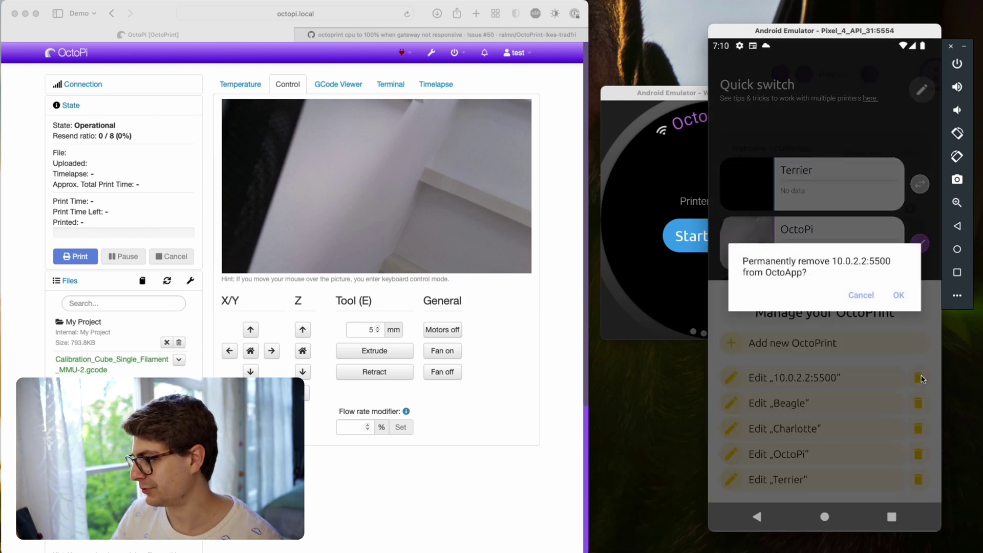
pyautogui.click(900, 296)
# Place the Keynote slideshow window over the watch emulator, beside the browser window.
pyautogui.click(670, 318)
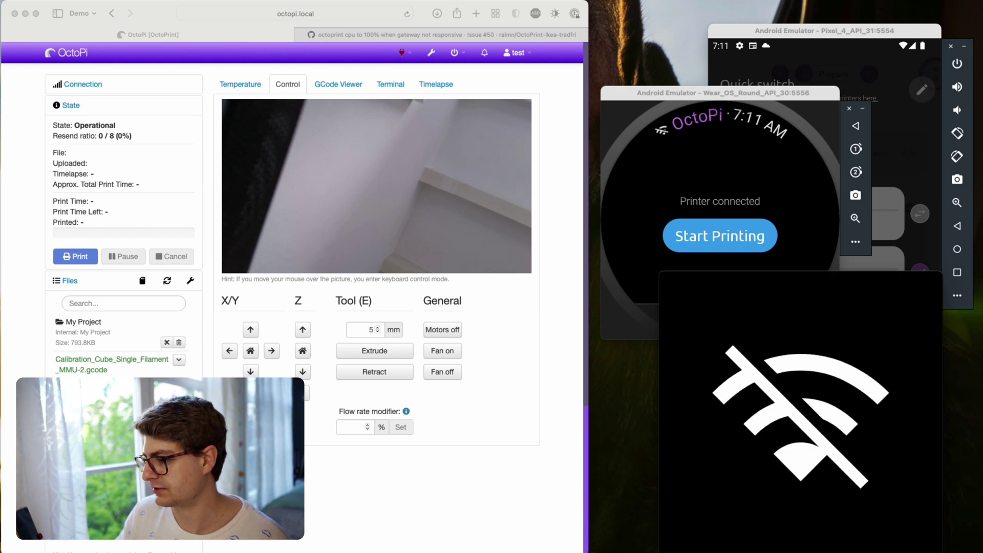
pyautogui.moveTo(760, 274); pyautogui.dragTo(689, 87)
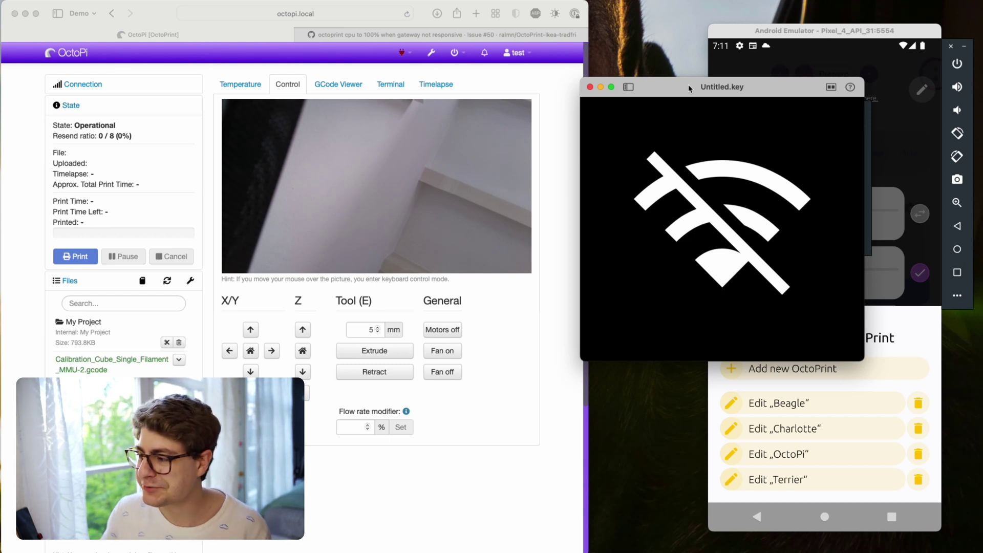
pyautogui.moveTo(689, 88); pyautogui.dragTo(655, 85)
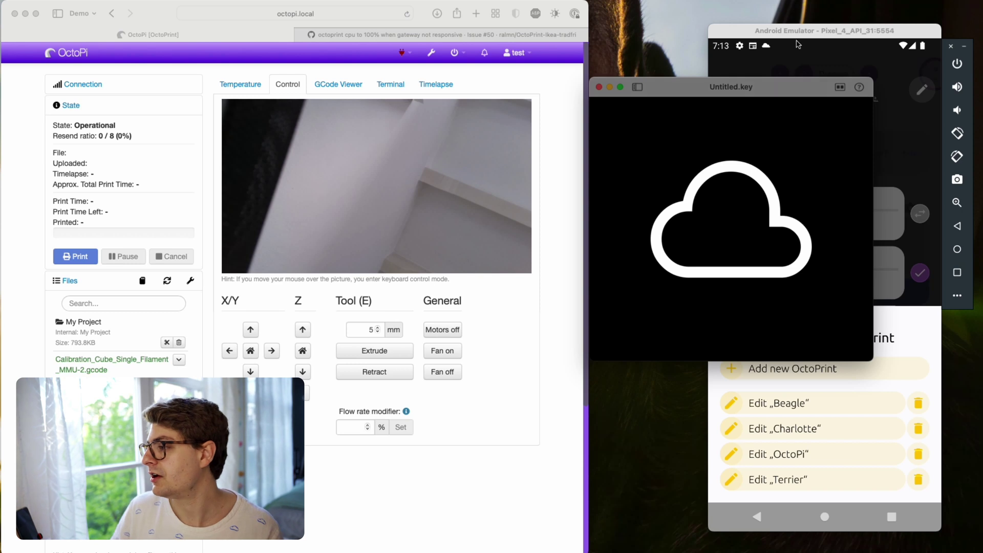
# Close the printer management overlays on the phone and open OctoPrint's remote access configuration.
pyautogui.click(920, 172)
pyautogui.click(915, 158)
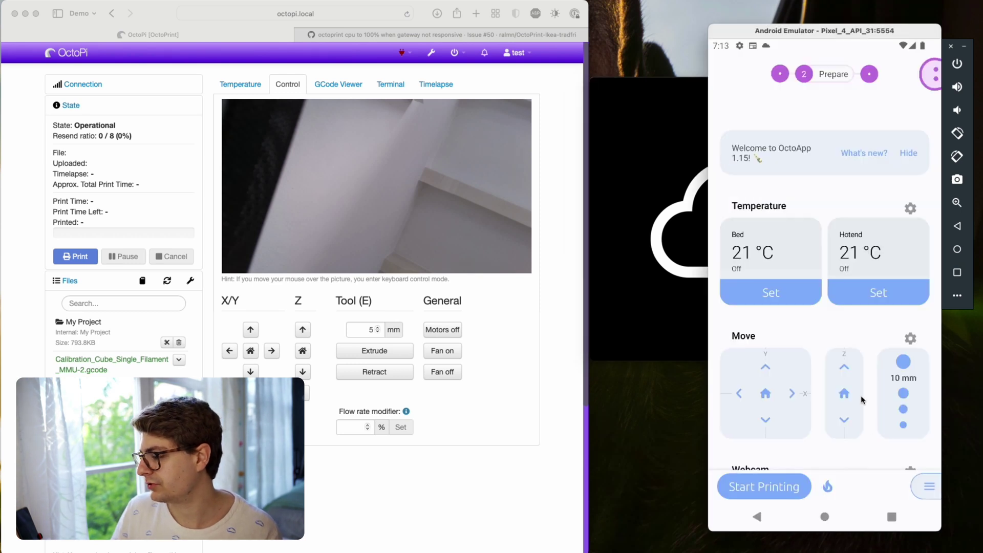
pyautogui.click(921, 485)
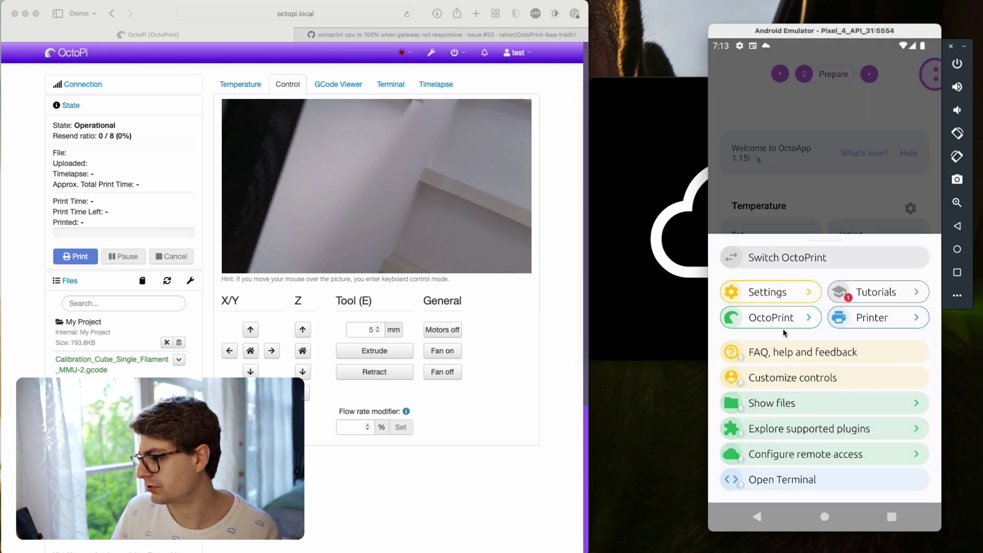
pyautogui.click(781, 316)
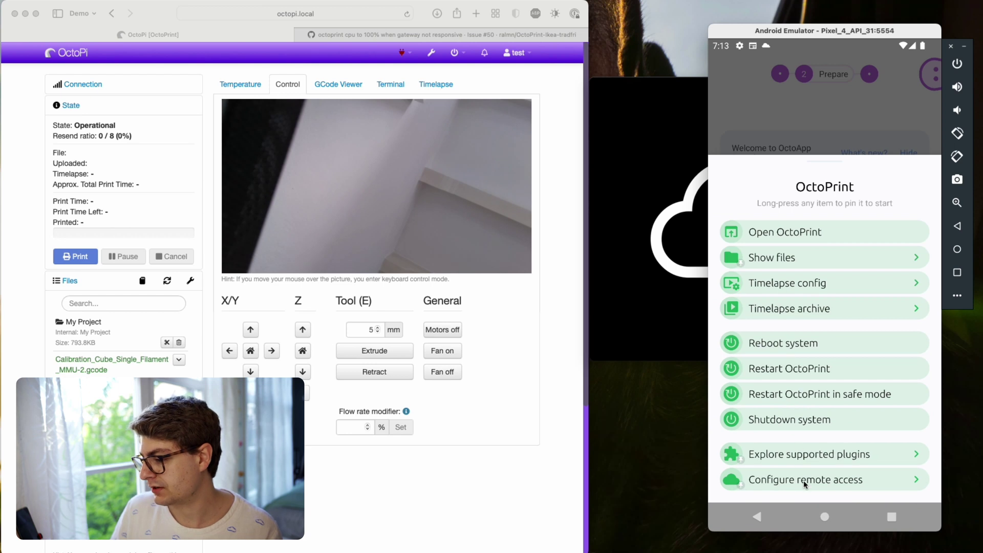
pyautogui.click(803, 480)
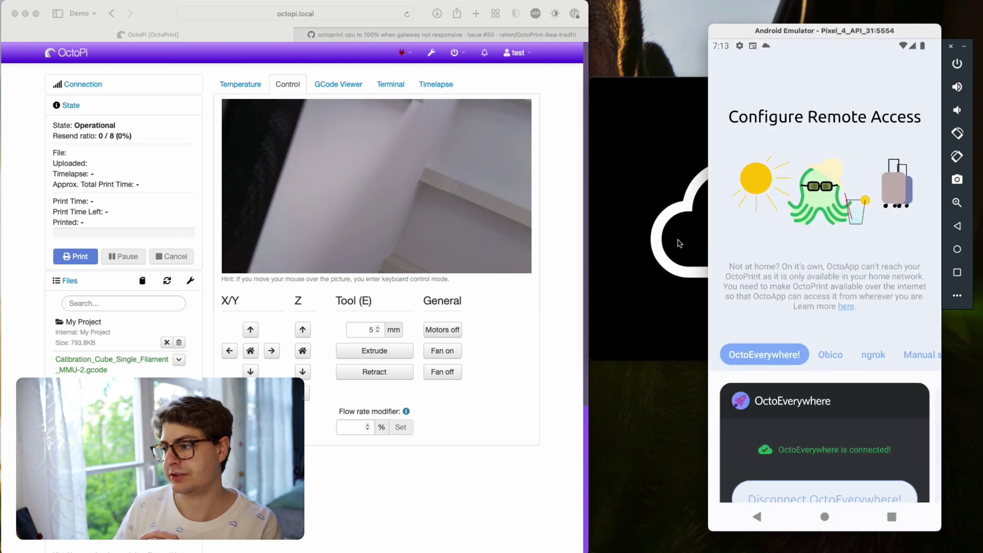
# View the Manual setup options for remote access, then return to the OctoEverywhere section.
pyautogui.click(905, 338)
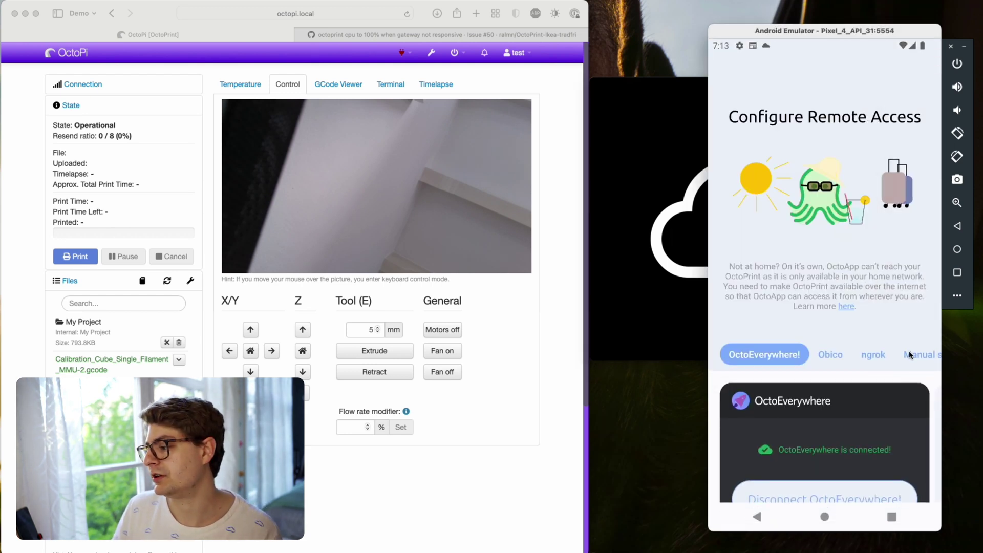
pyautogui.click(912, 355)
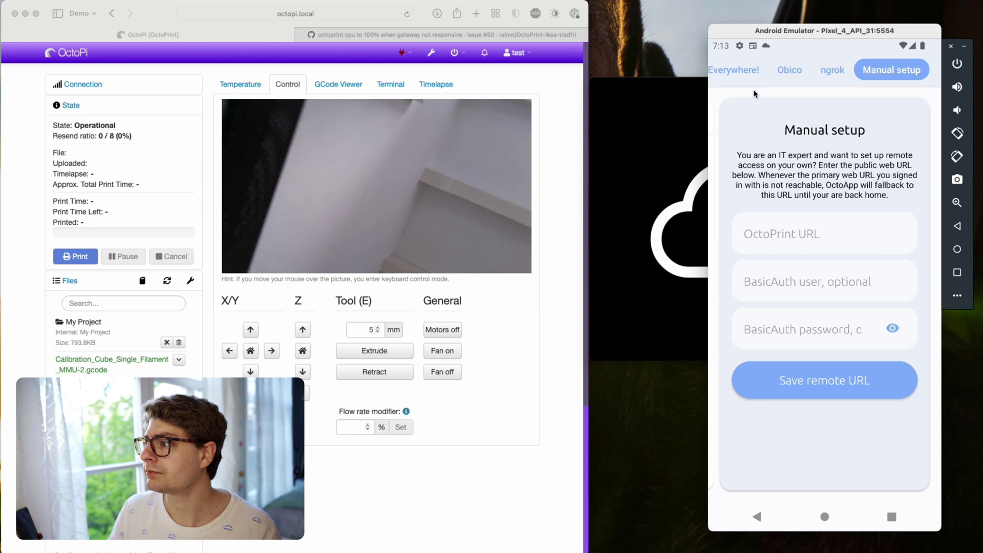
pyautogui.click(735, 74)
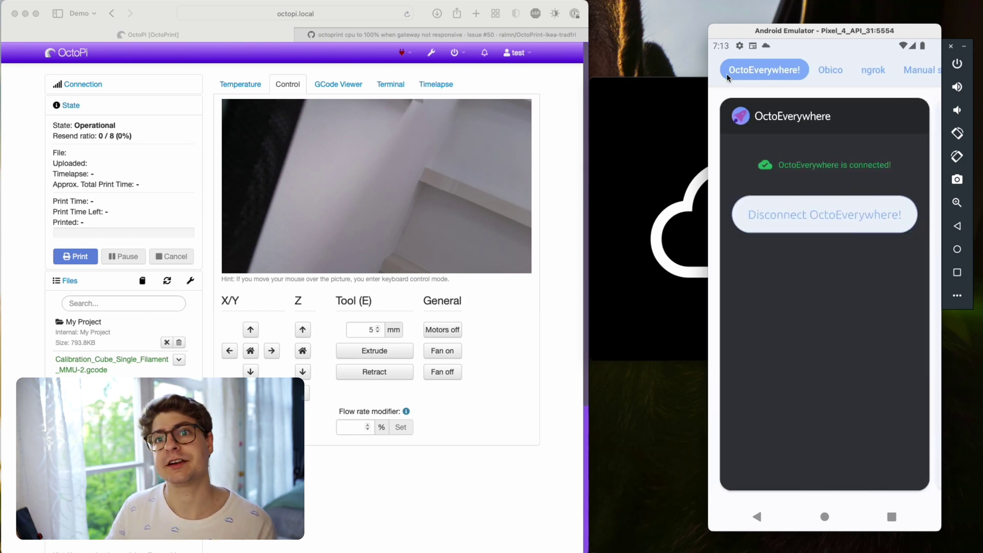
# End the Keynote slideshow, hide Keynote and switch back to the watch emulator.
pyautogui.click(674, 125)
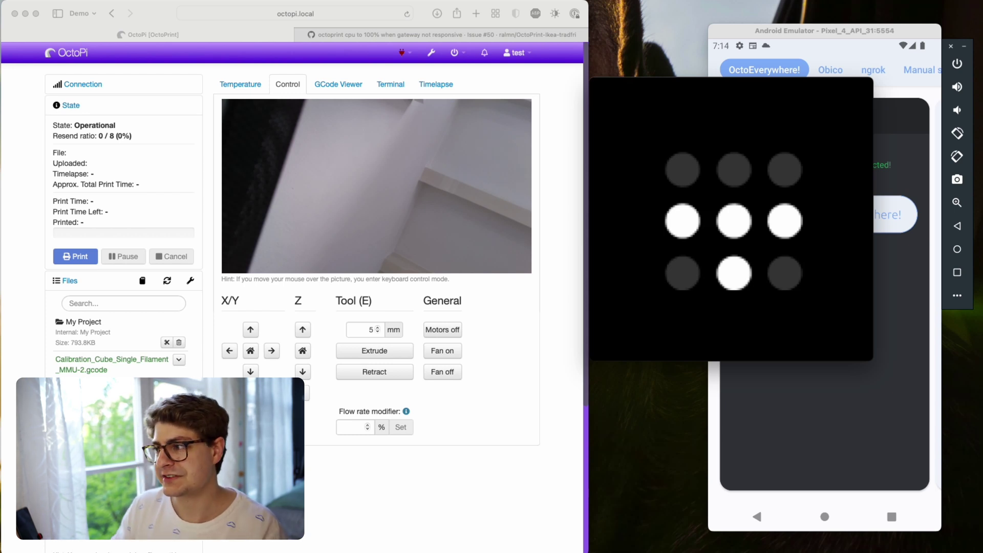
pyautogui.press('Escape')
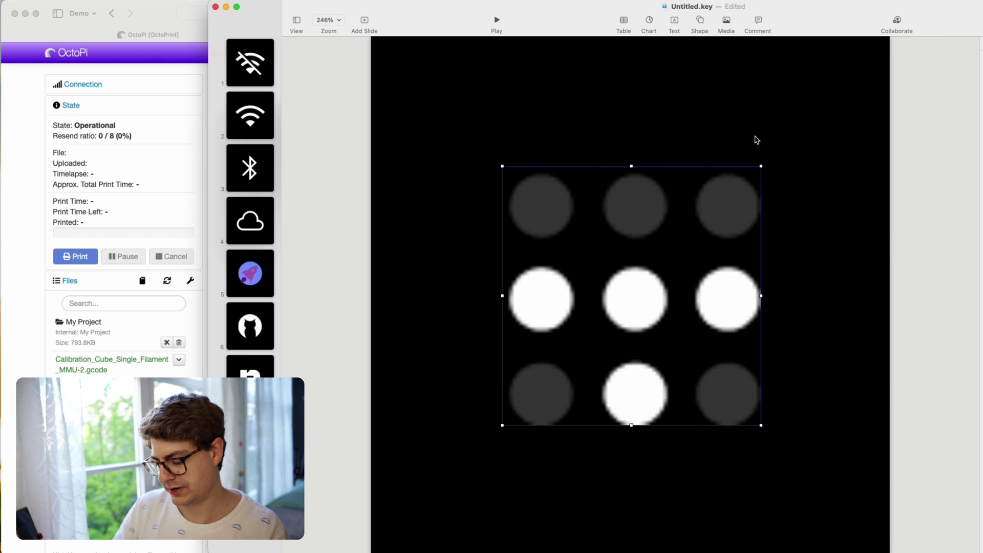
pyautogui.press('super+h')
pyautogui.click(636, 202)
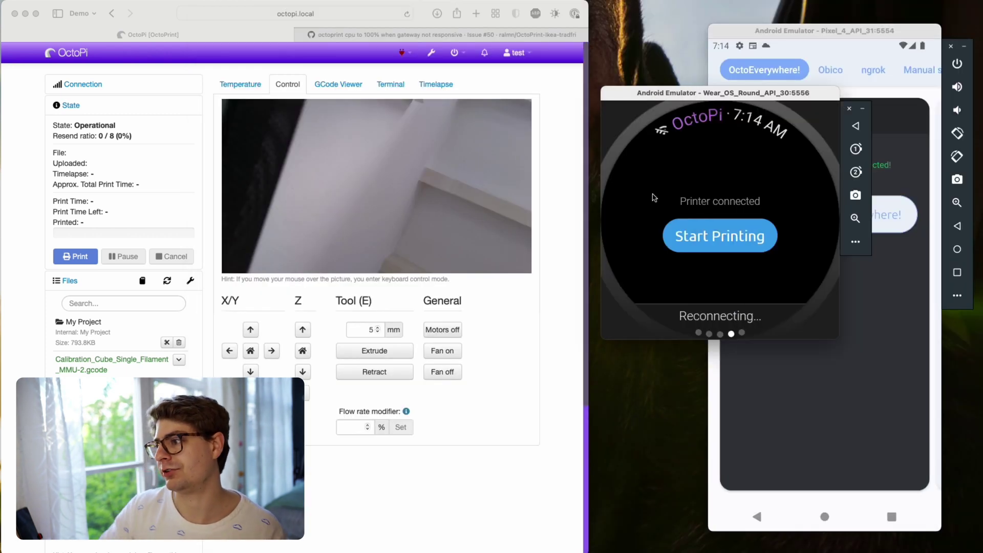
# Browse the watch app's Charlotte and Terrier printer pages and return to the OctoPi page.
pyautogui.moveTo(663, 204); pyautogui.dragTo(726, 198)
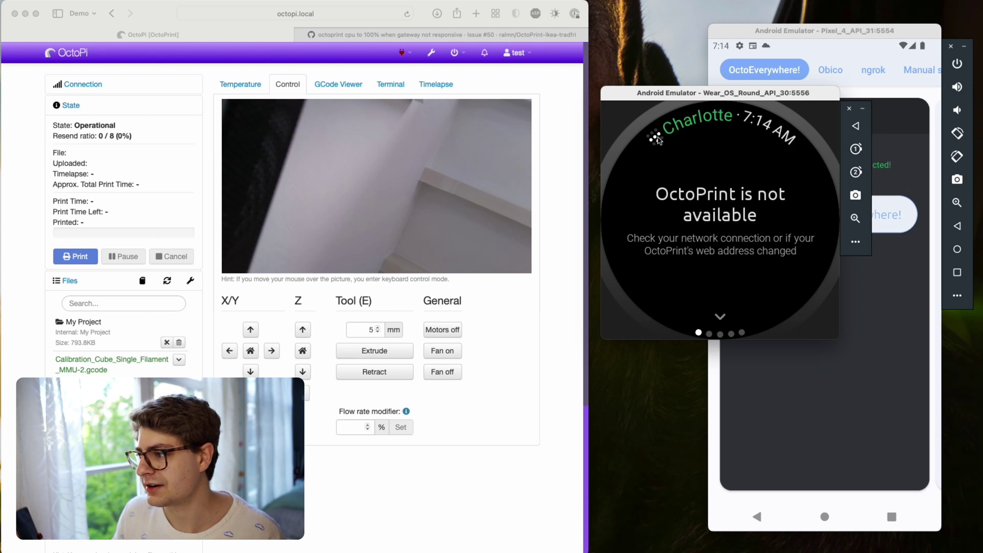
pyautogui.moveTo(754, 166); pyautogui.dragTo(617, 166)
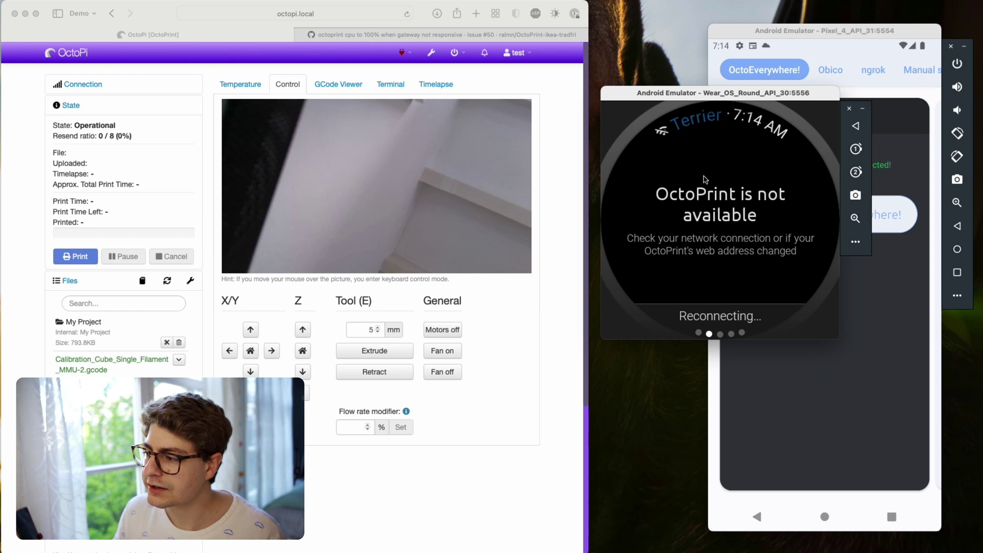
pyautogui.moveTo(709, 179); pyautogui.dragTo(606, 180)
pyautogui.moveTo(693, 194); pyautogui.dragTo(561, 190)
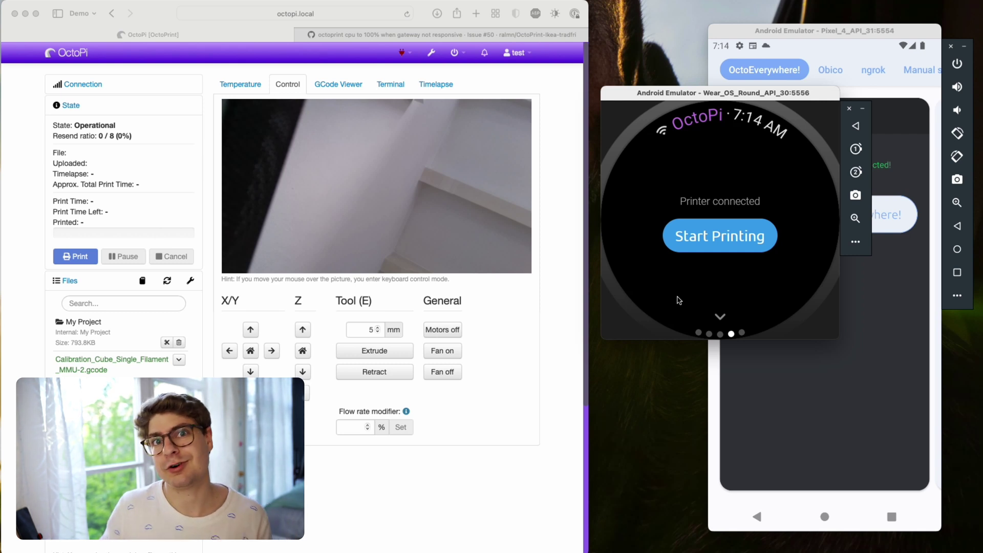
# Return the phone from remote access configuration to OctoApp's printer controls and bring the watch emulator back to the front.
pyautogui.click(756, 516)
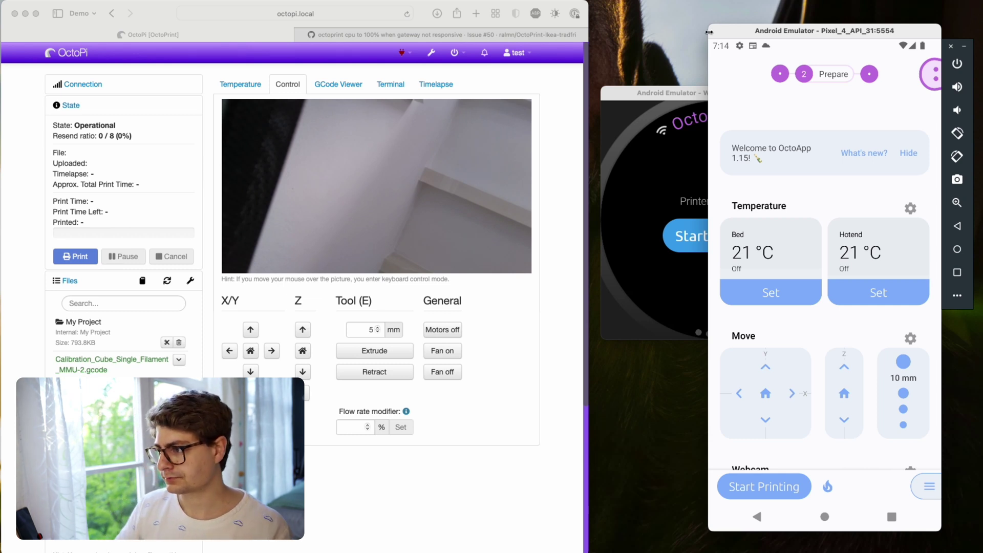
pyautogui.click(678, 98)
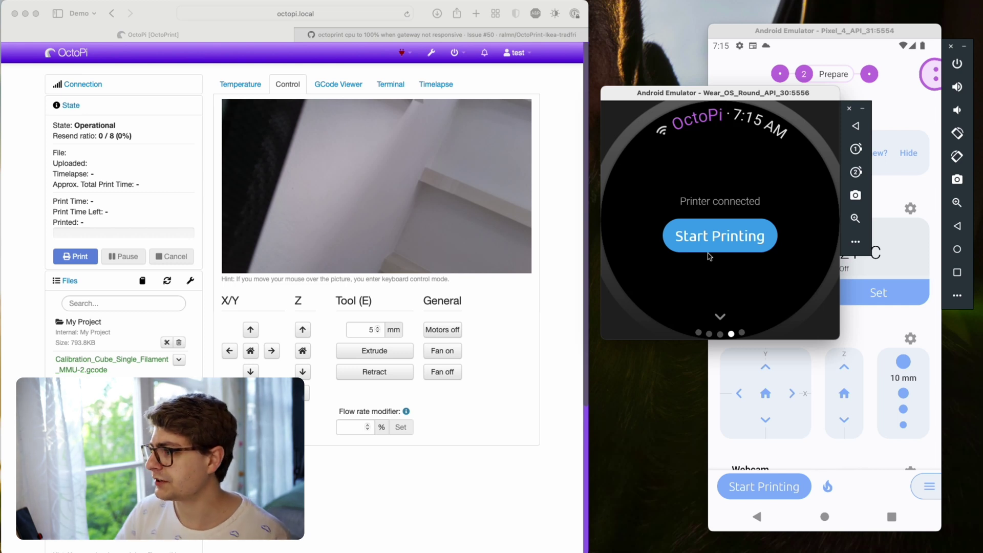
# Reposition the phone and watch emulator windows side by side so that the watch no longer covers the phone.
pyautogui.click(809, 32)
pyautogui.moveTo(808, 32); pyautogui.dragTo(788, 34)
pyautogui.moveTo(661, 100); pyautogui.dragTo(474, 78)
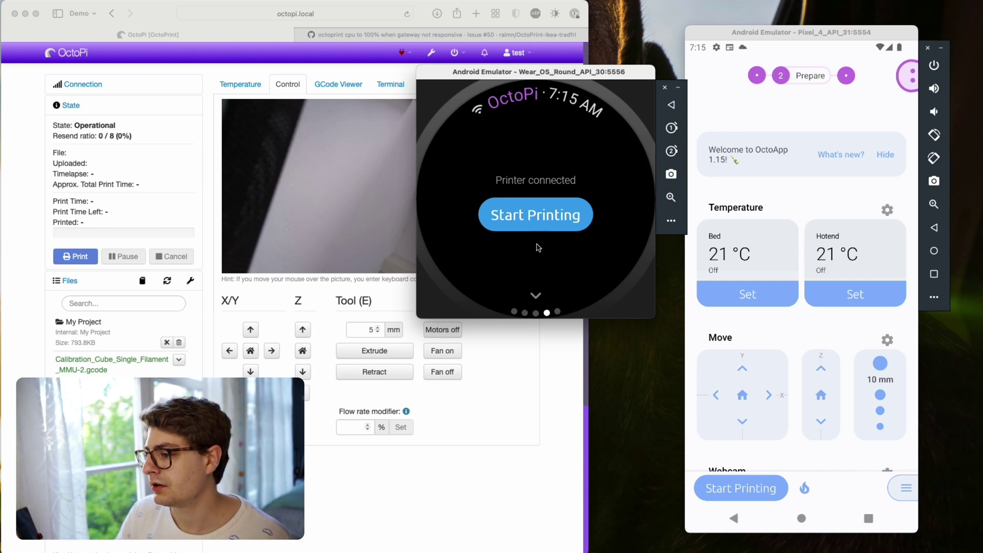
# View the webcam on the watch's OctoPi page, return to Start Printing and bring the webcam into view again.
pyautogui.moveTo(540, 271); pyautogui.dragTo(534, 142)
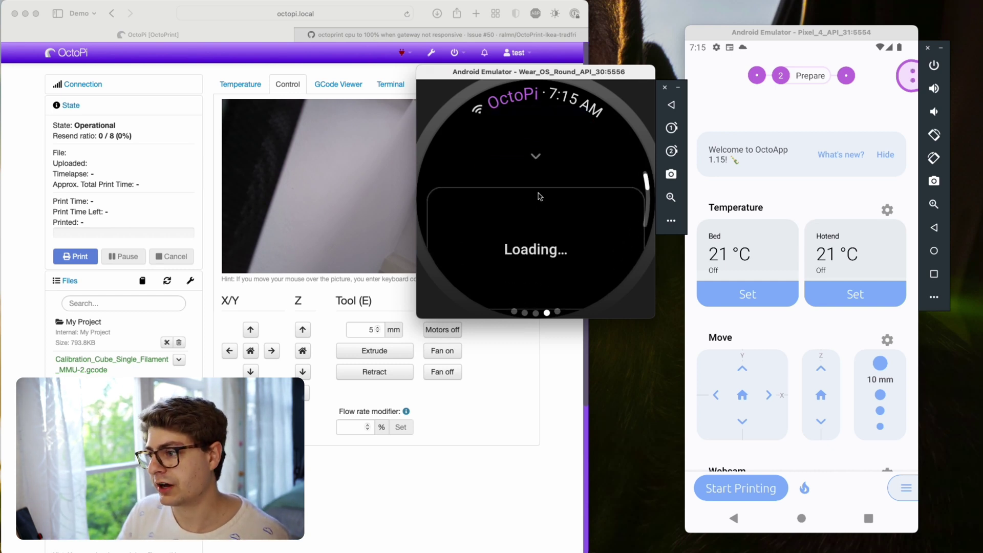
pyautogui.moveTo(540, 194); pyautogui.dragTo(540, 134)
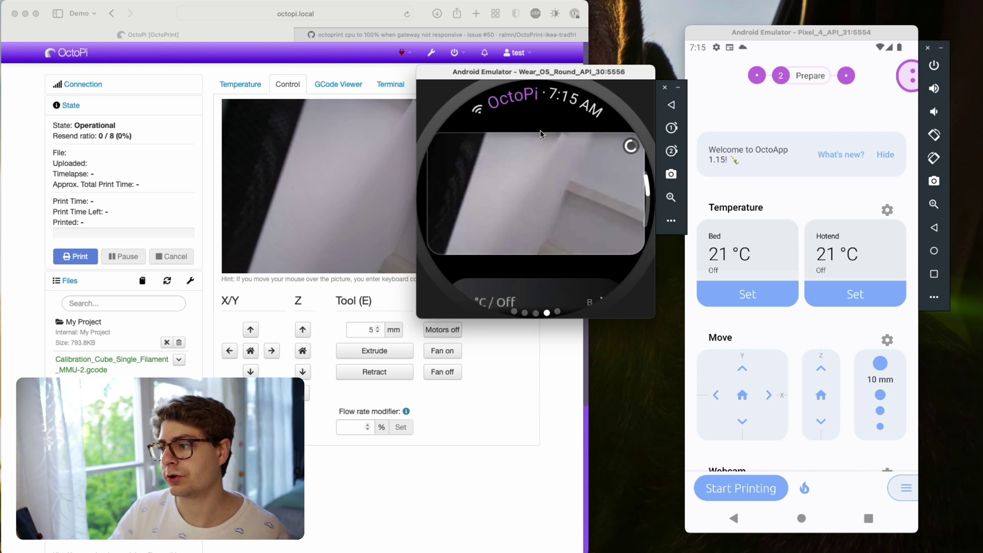
pyautogui.moveTo(541, 134); pyautogui.dragTo(539, 328)
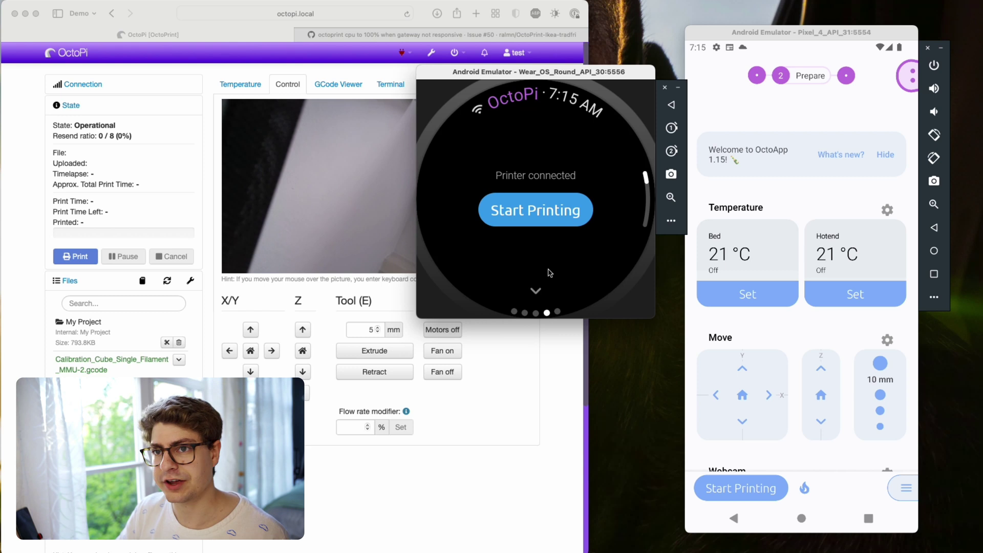
pyautogui.moveTo(550, 270); pyautogui.dragTo(540, 111)
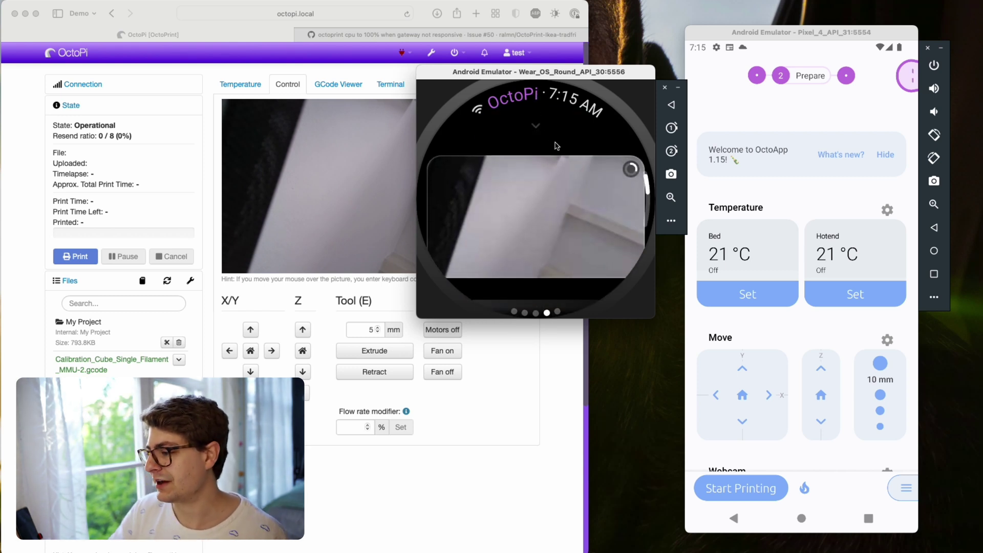
# Show the Webcam section in the phone app's printer controls, then return focus to the watch emulator.
pyautogui.click(761, 323)
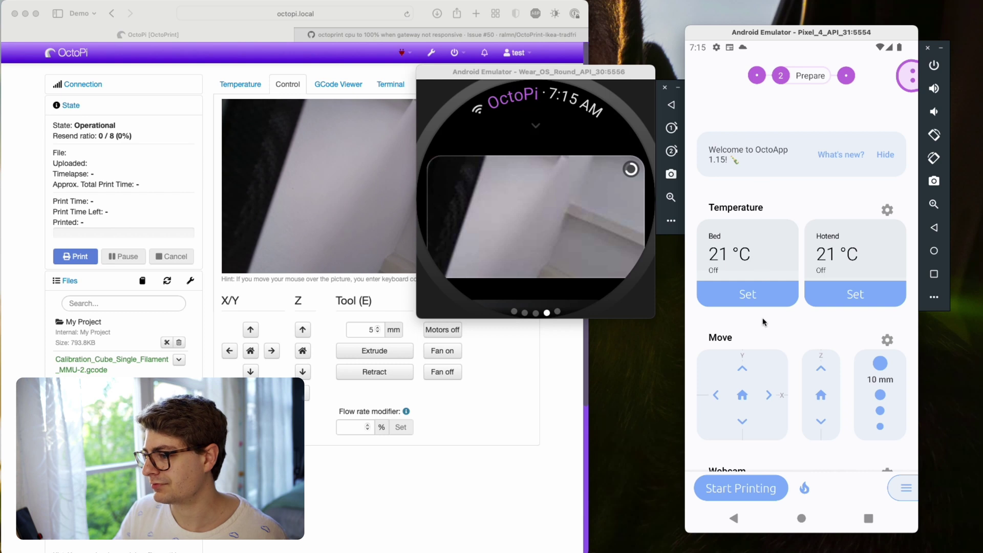
pyautogui.moveTo(762, 323); pyautogui.dragTo(763, 79)
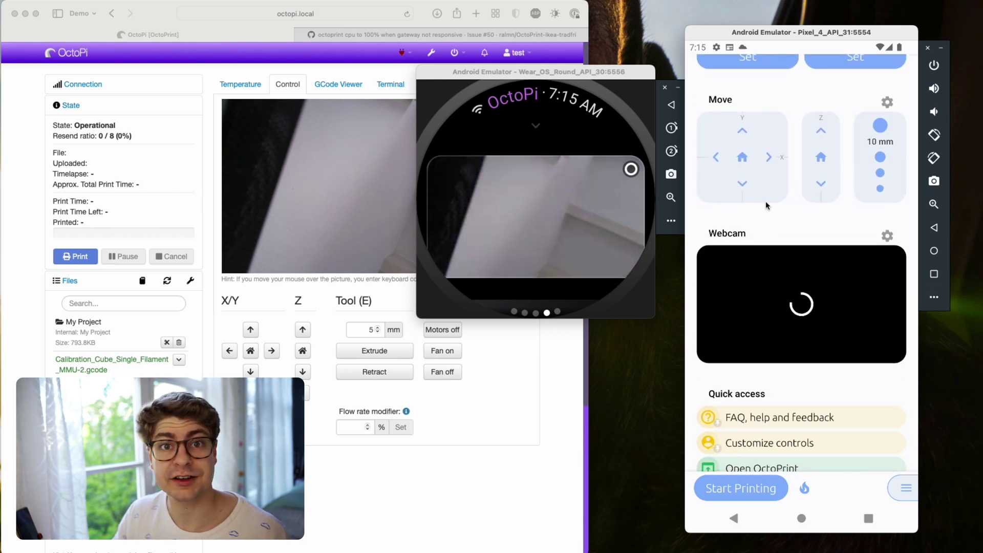
pyautogui.moveTo(765, 230); pyautogui.dragTo(766, 141)
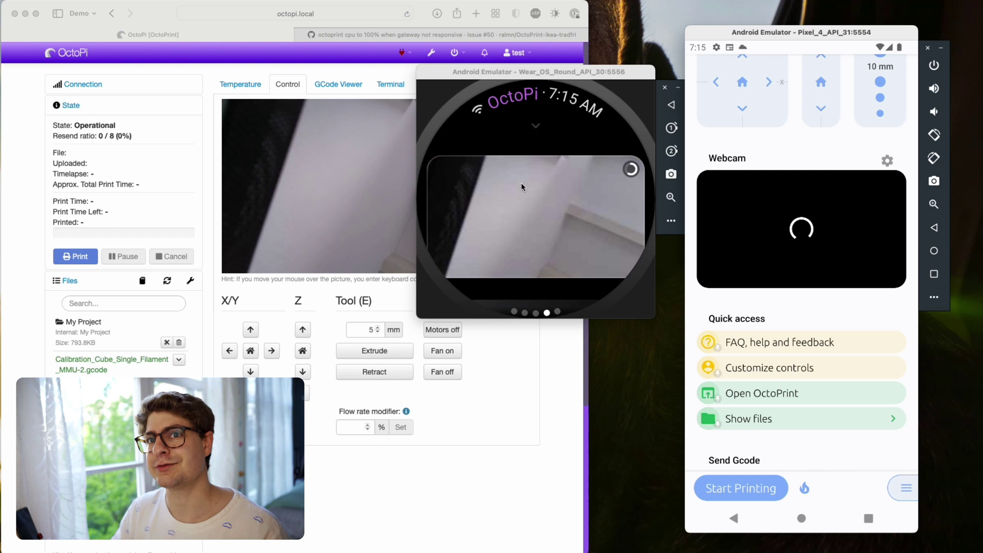
pyautogui.click(521, 187)
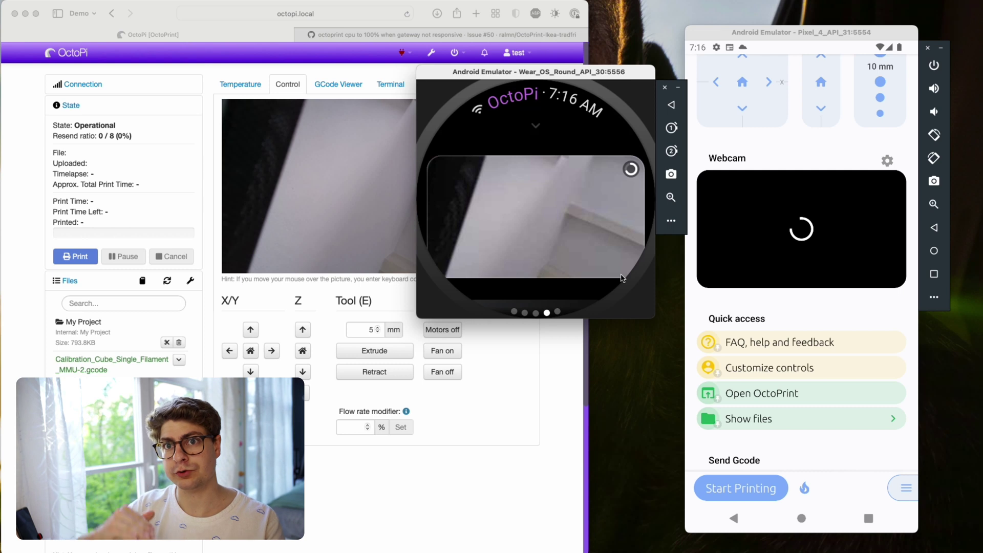
# Return to Start Printing on the watch, then view the webcam and the bed and hotend temperatures below it.
pyautogui.moveTo(557, 136); pyautogui.dragTo(555, 283)
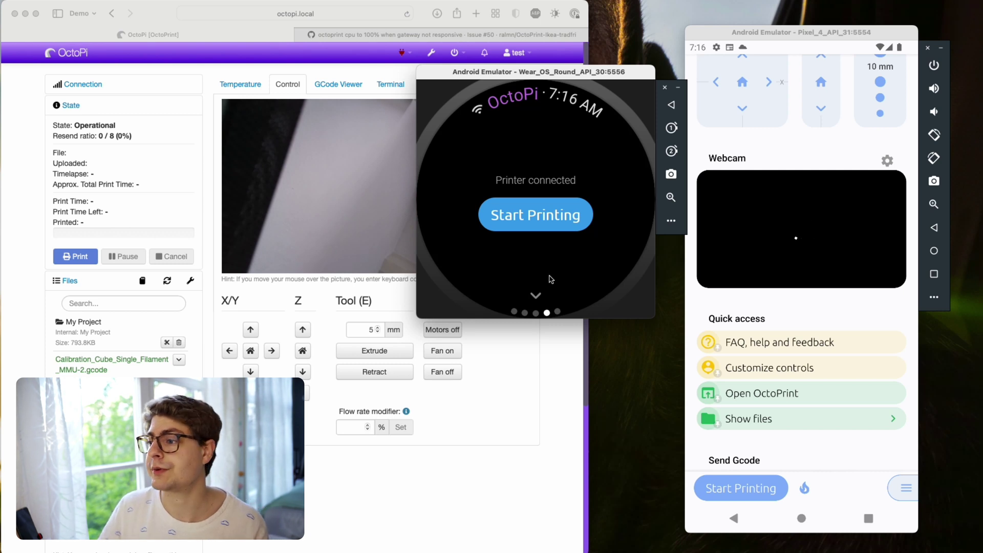
pyautogui.moveTo(553, 290); pyautogui.dragTo(551, 118)
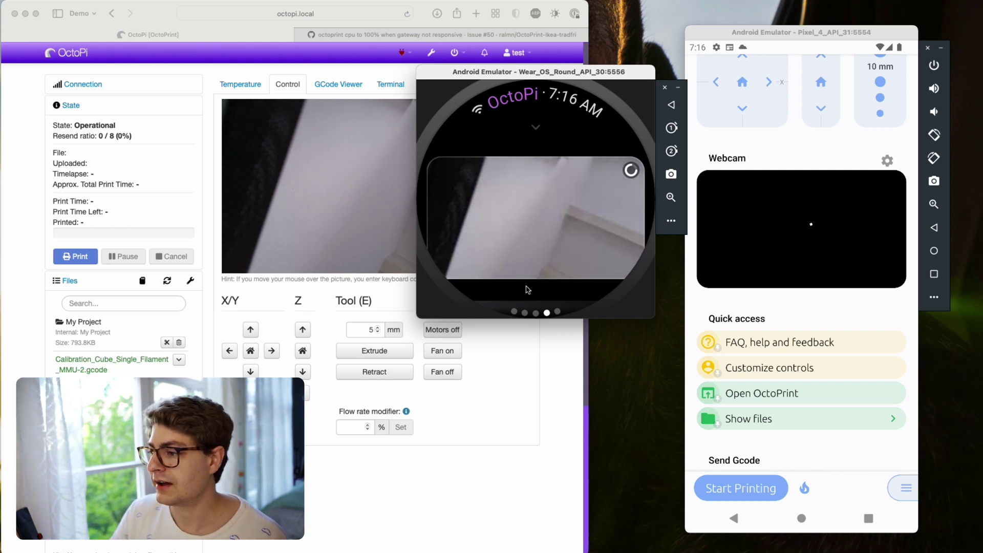
pyautogui.moveTo(529, 288); pyautogui.dragTo(527, 264)
pyautogui.scroll(-5, 527, 264)
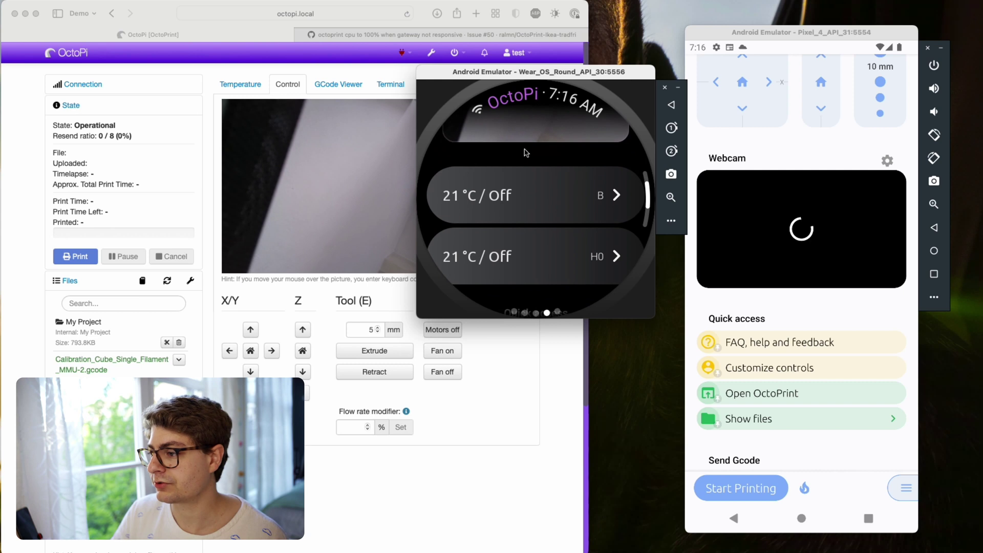
pyautogui.moveTo(536, 297); pyautogui.dragTo(538, 262)
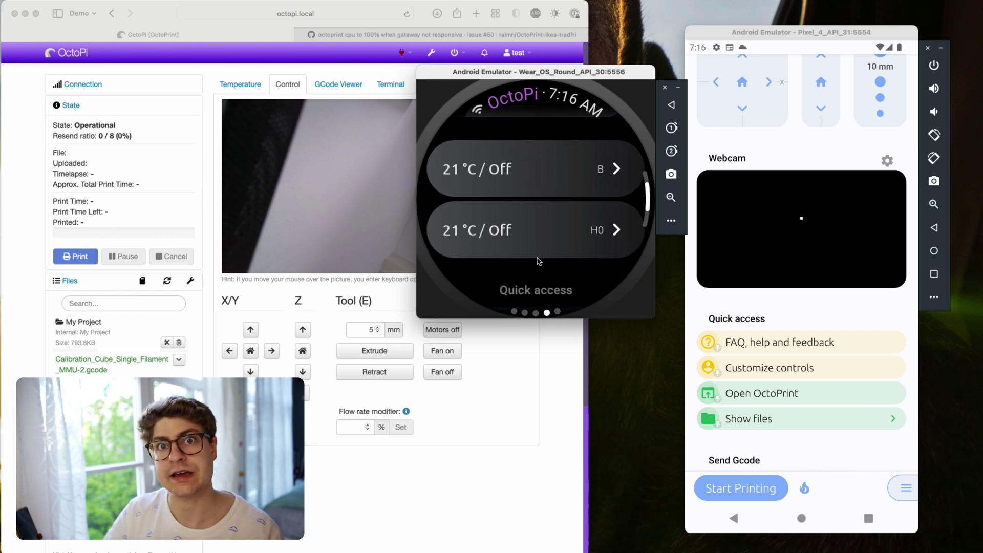
# Show the phone's Temperature section and set the bed's target temperature to 80 °C from the watch.
pyautogui.click(831, 154)
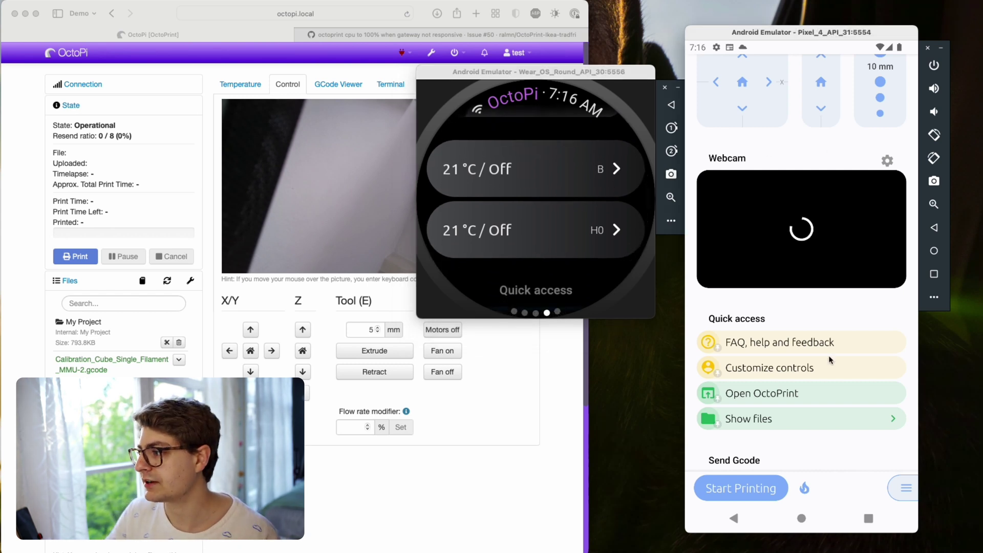
pyautogui.scroll(5, 832, 169)
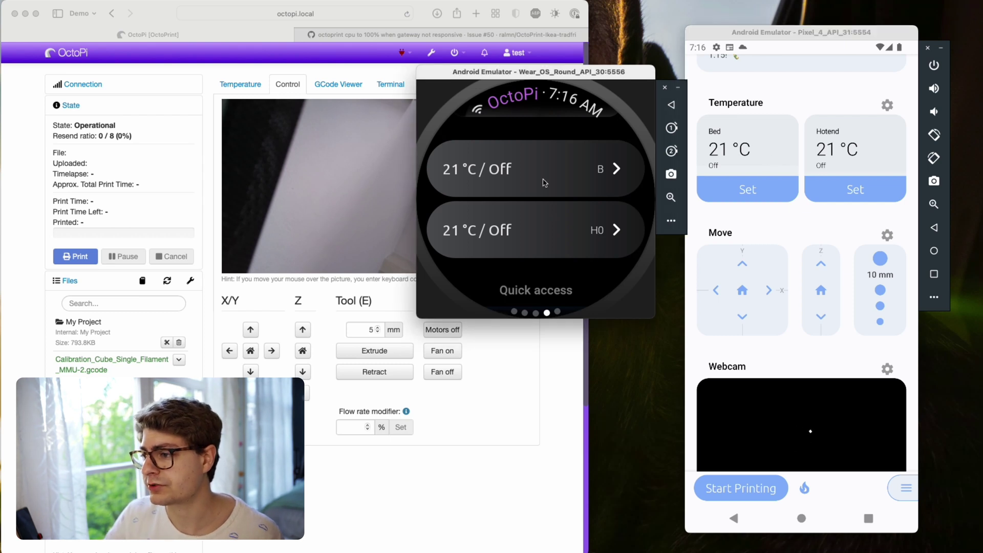
pyautogui.click(564, 180)
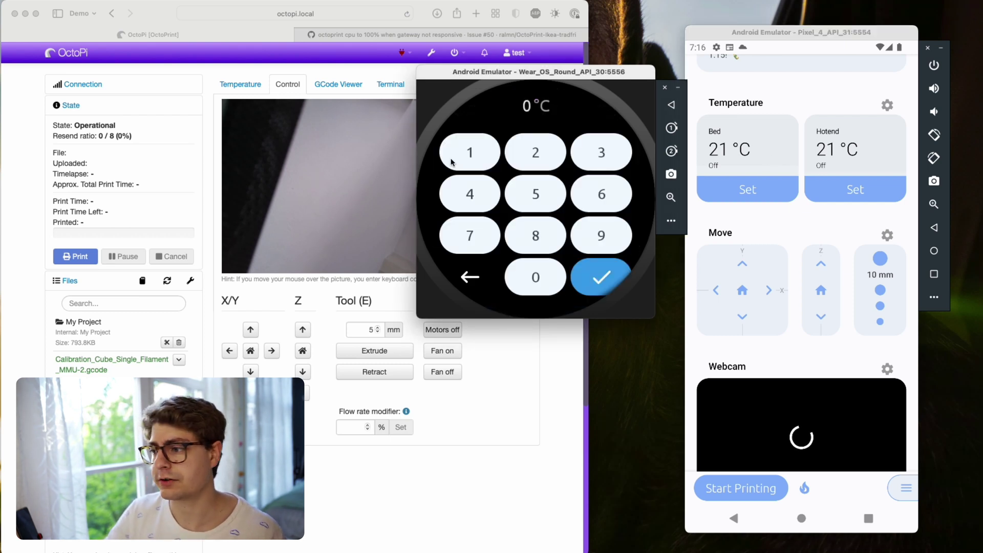
pyautogui.click(546, 241)
pyautogui.click(545, 277)
pyautogui.click(612, 290)
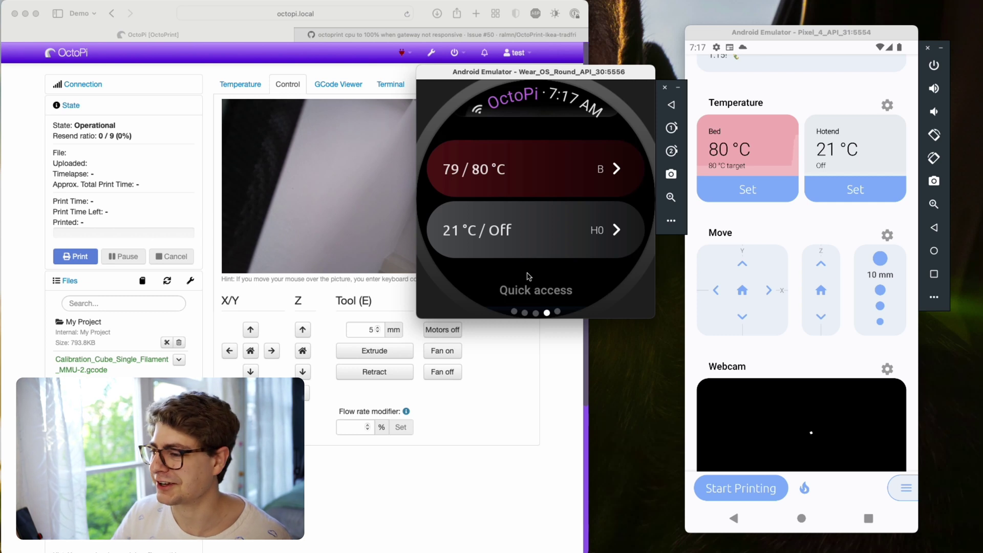
# Open the temperature presets from Quick access on the watch.
pyautogui.scroll(-1, 534, 252)
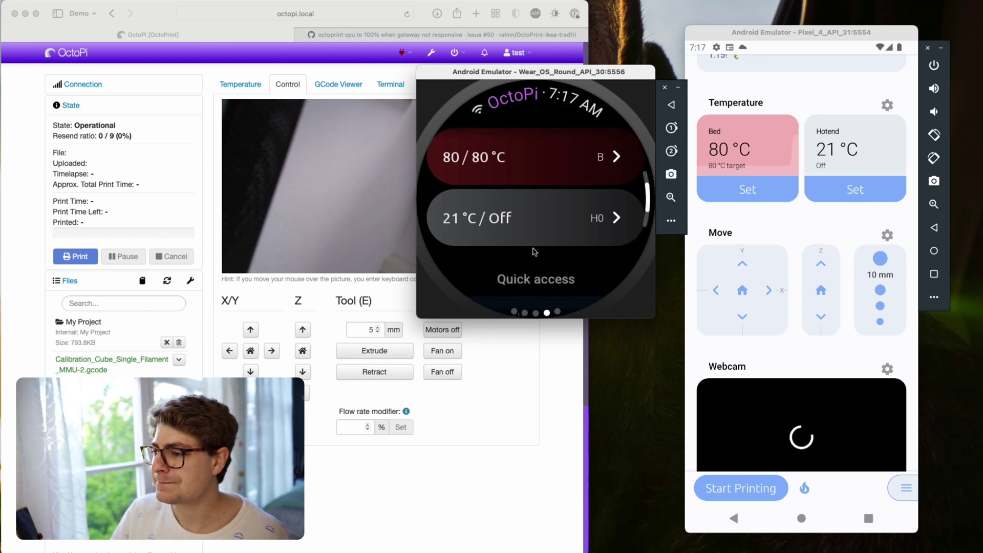
pyautogui.moveTo(534, 251); pyautogui.dragTo(544, 138)
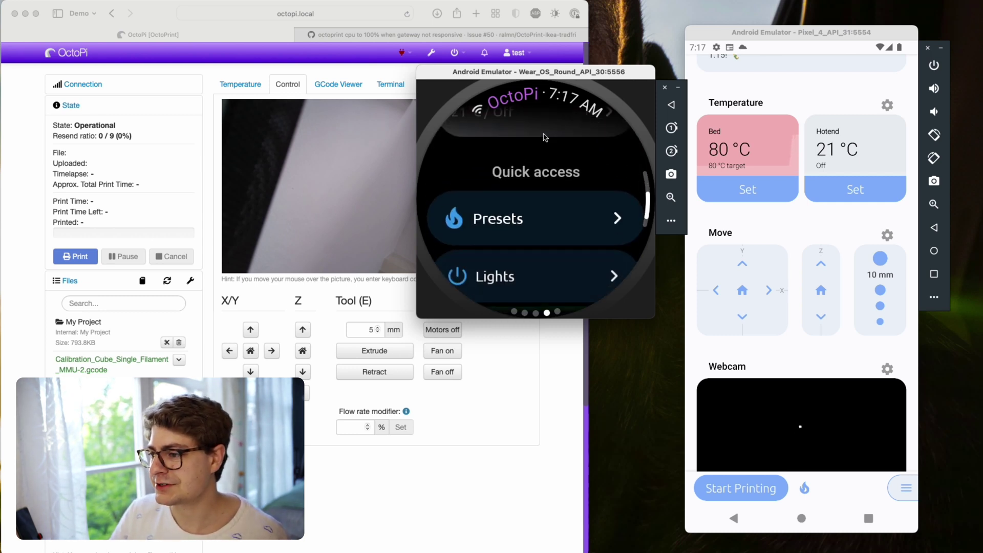
pyautogui.moveTo(573, 167); pyautogui.dragTo(570, 125)
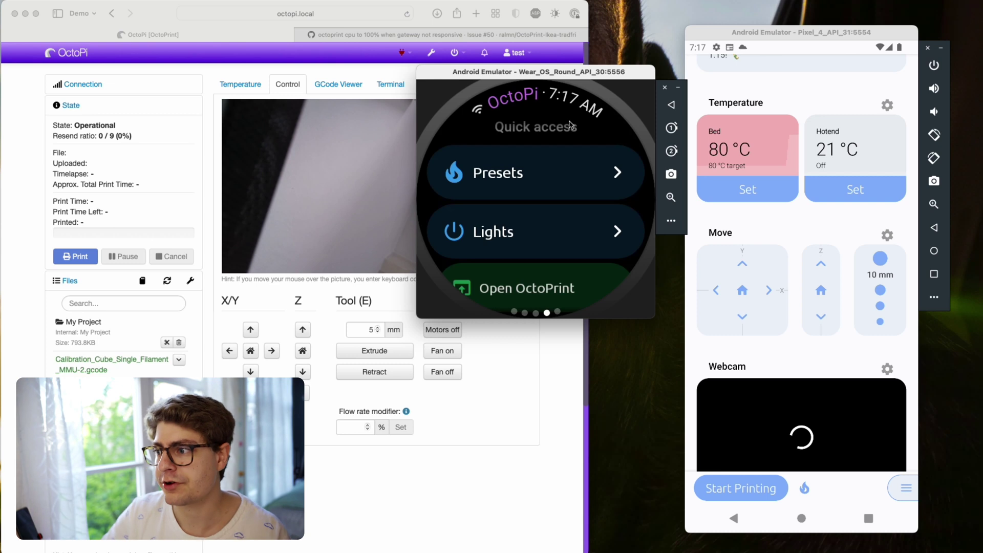
pyautogui.click(522, 182)
pyautogui.scroll(-1, 522, 191)
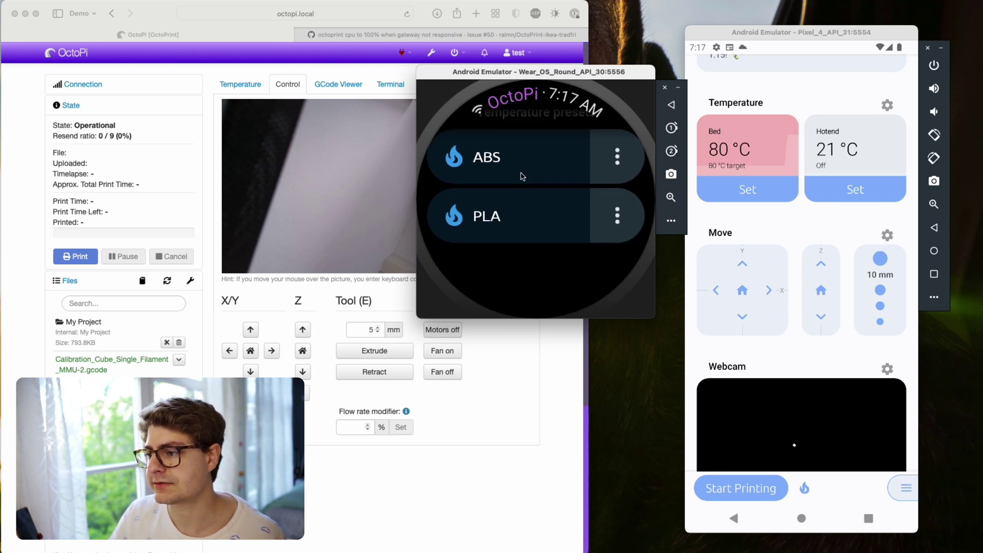
# Open the ABS preset's individual preheat options on both the phone and the watch.
pyautogui.click(807, 488)
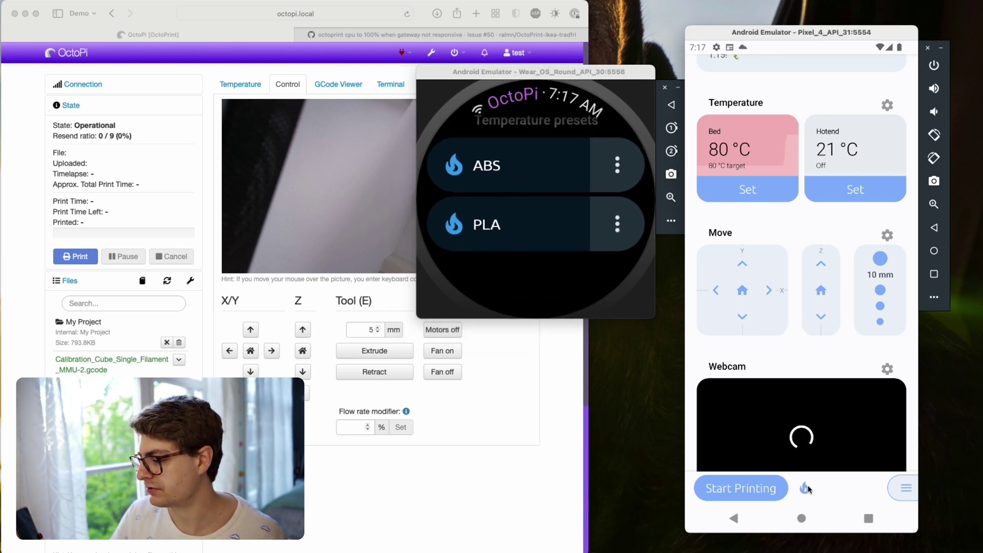
pyautogui.click(807, 488)
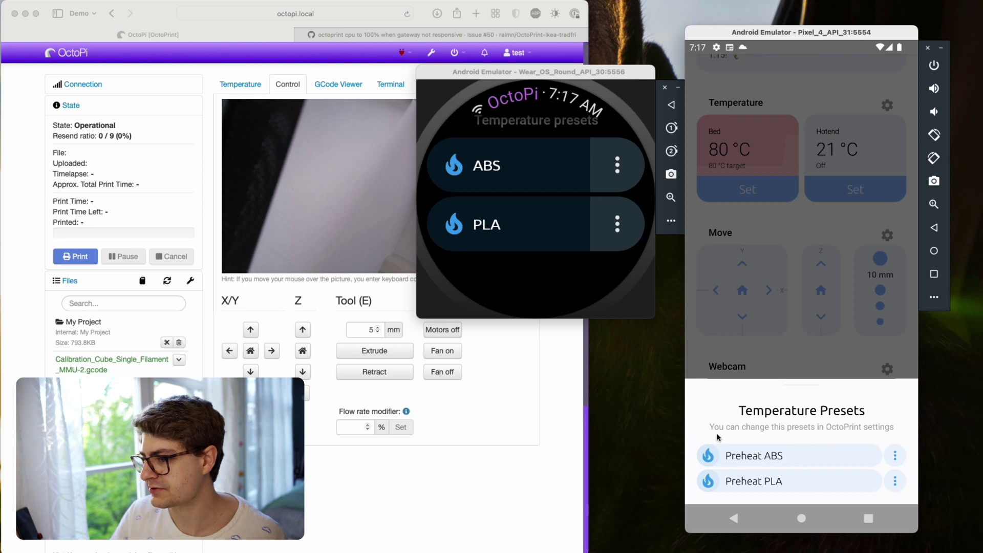
pyautogui.click(898, 458)
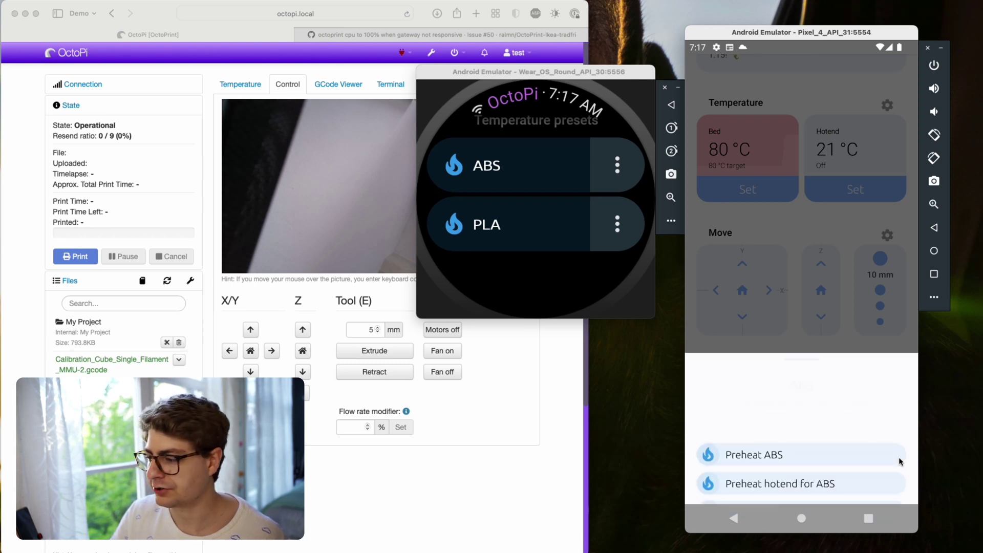
pyautogui.click(628, 176)
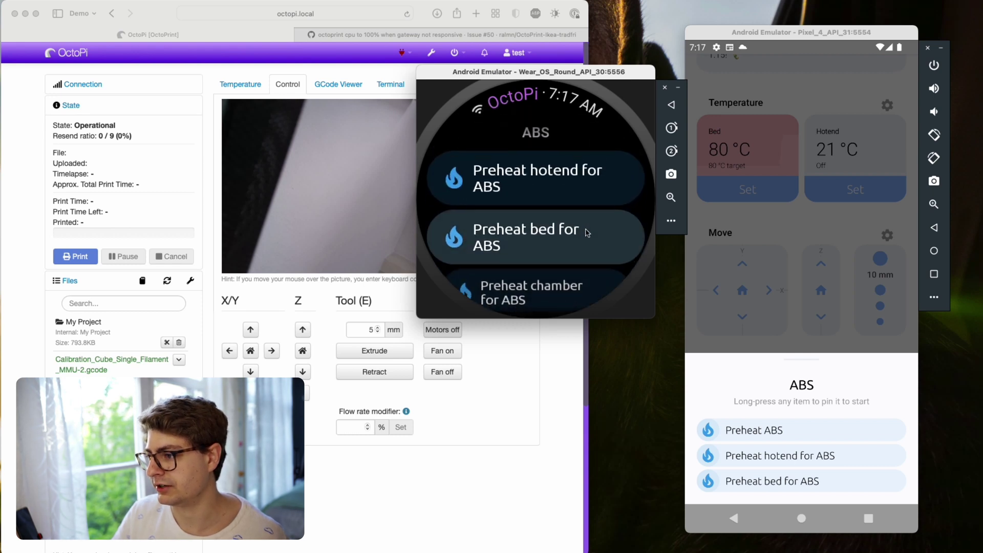
pyautogui.scroll(-2, 587, 233)
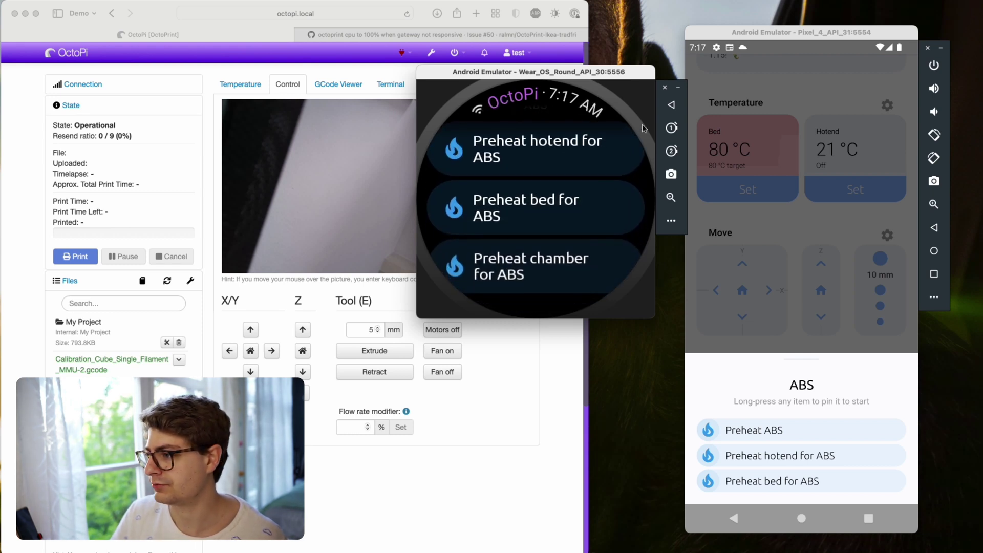
# Return the watch from the ABS preset options to the Lights entry in Quick access.
pyautogui.click(669, 106)
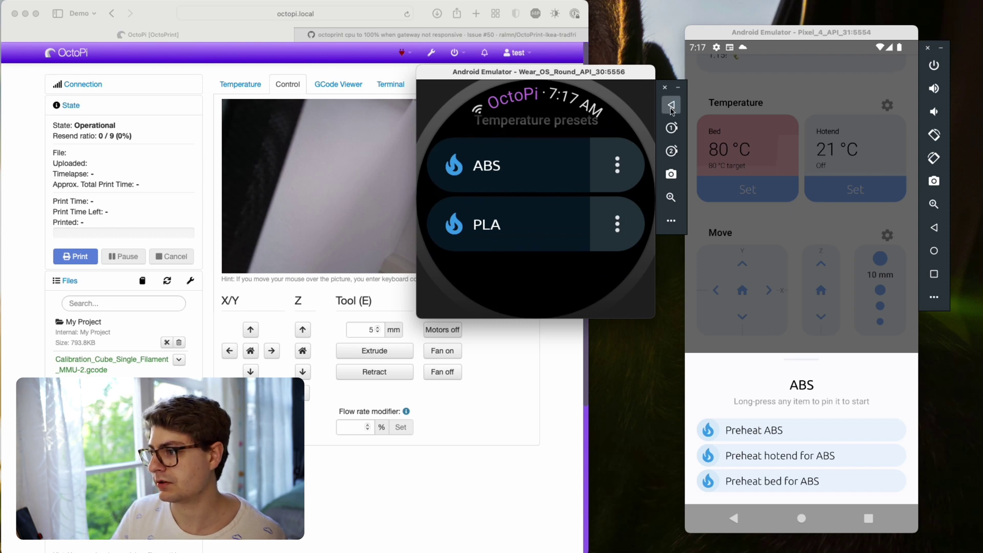
pyautogui.click(671, 106)
pyautogui.scroll(-2, 563, 279)
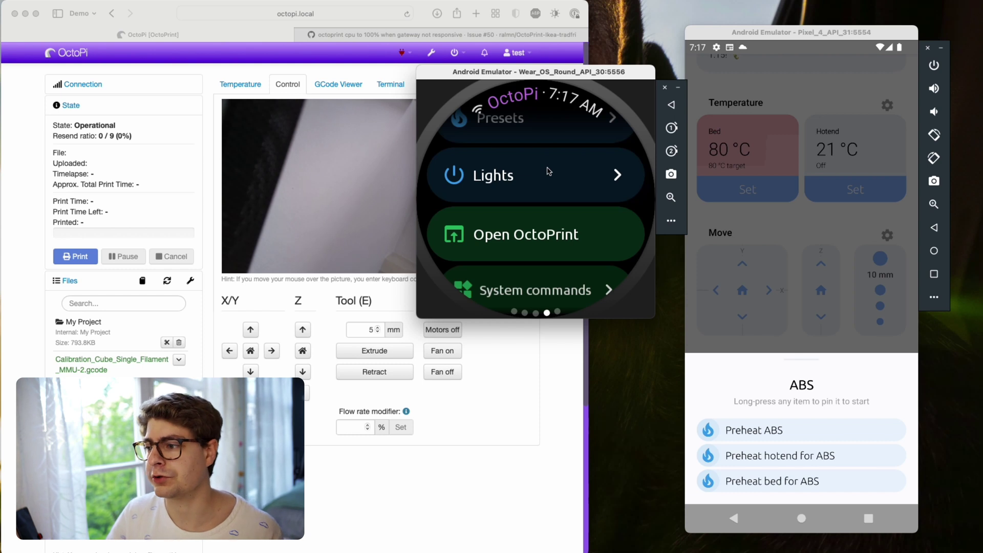
# Review the power options for Lights on the watch and turn the lights on.
pyautogui.click(549, 171)
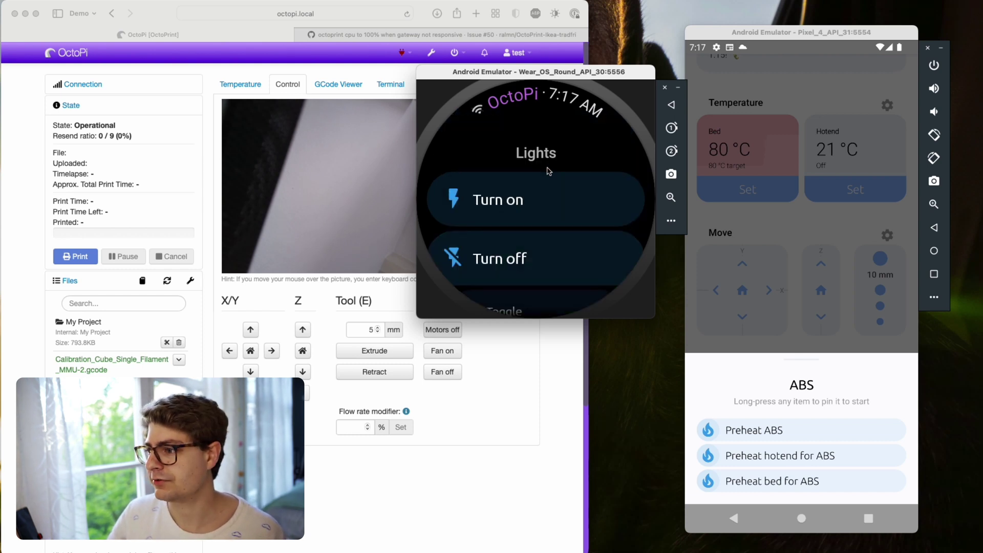
pyautogui.scroll(-2, 551, 170)
pyautogui.scroll(2, 544, 184)
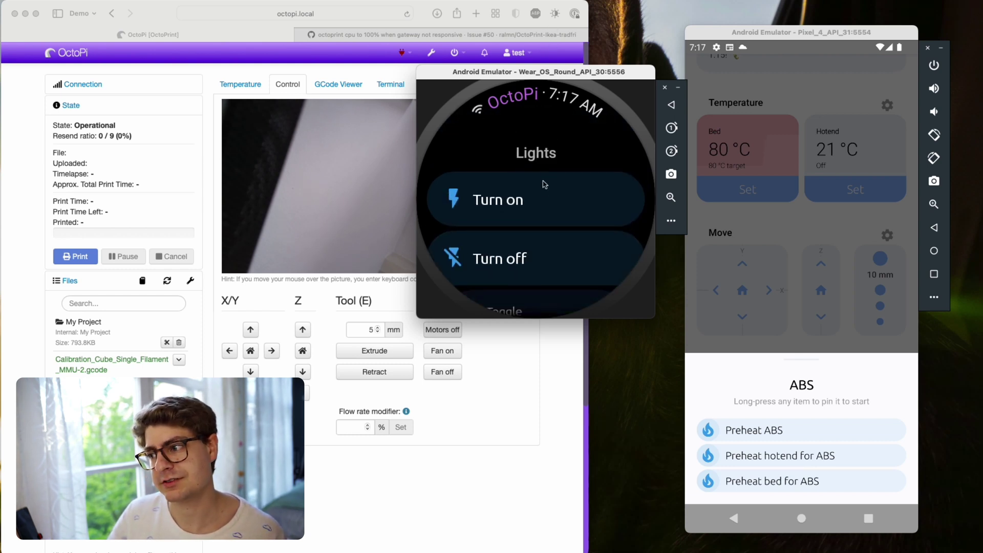
pyautogui.scroll(-2, 542, 215)
pyautogui.scroll(2, 535, 210)
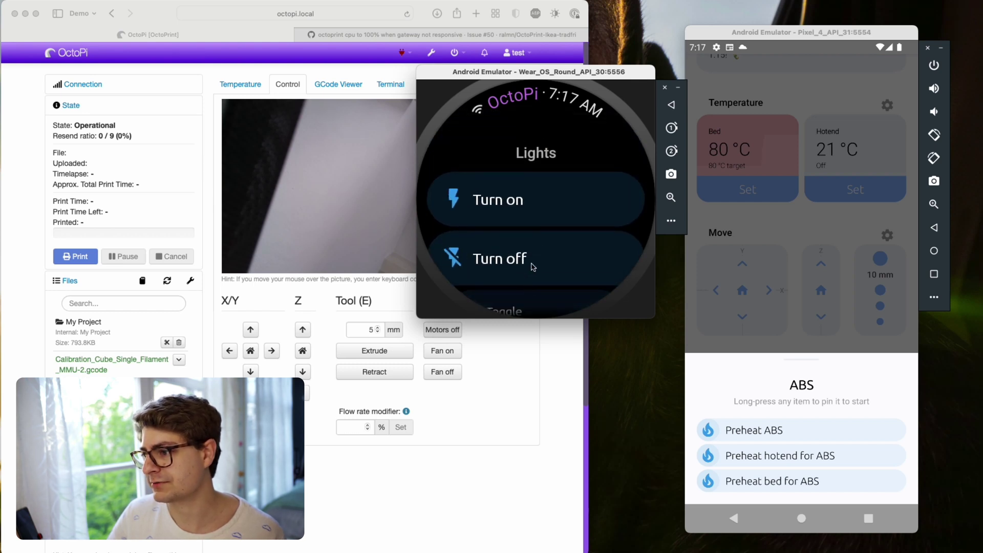
pyautogui.click(527, 218)
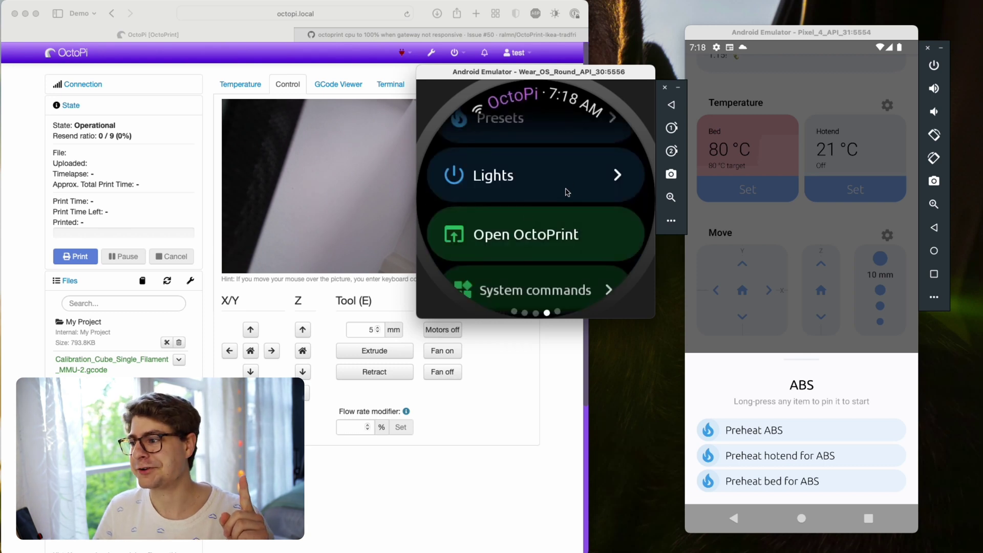
# Turn the lights off and back on from the watch.
pyautogui.click(574, 191)
pyautogui.click(548, 266)
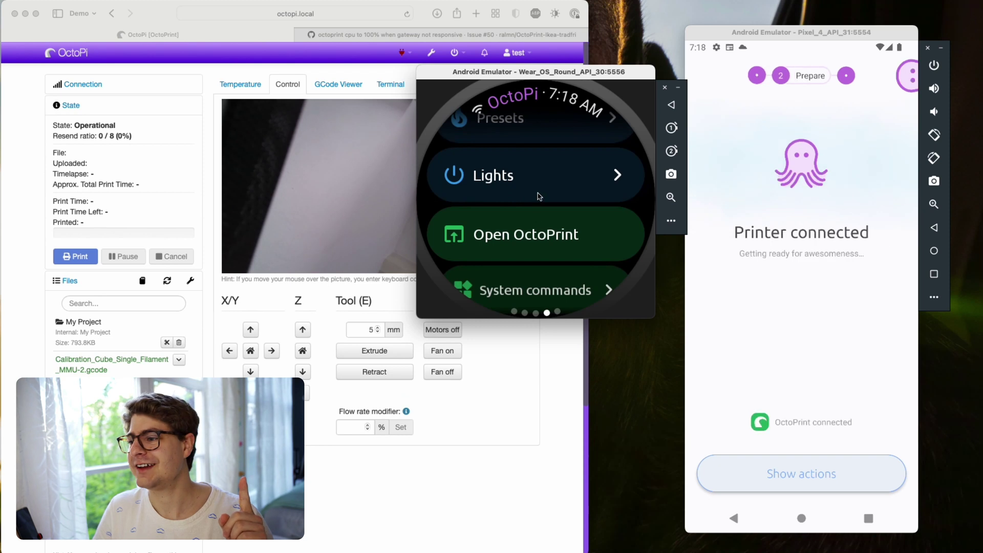
pyautogui.click(542, 188)
pyautogui.click(548, 221)
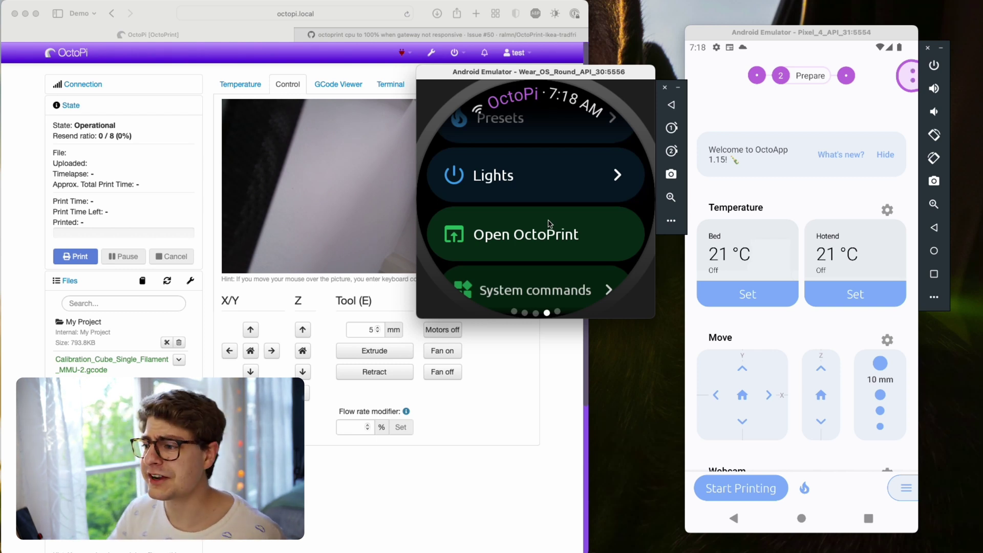
# Open the OctoPrint web interface on the phone from Quick access on the watch.
pyautogui.moveTo(548, 212); pyautogui.dragTo(551, 153)
pyautogui.click(557, 179)
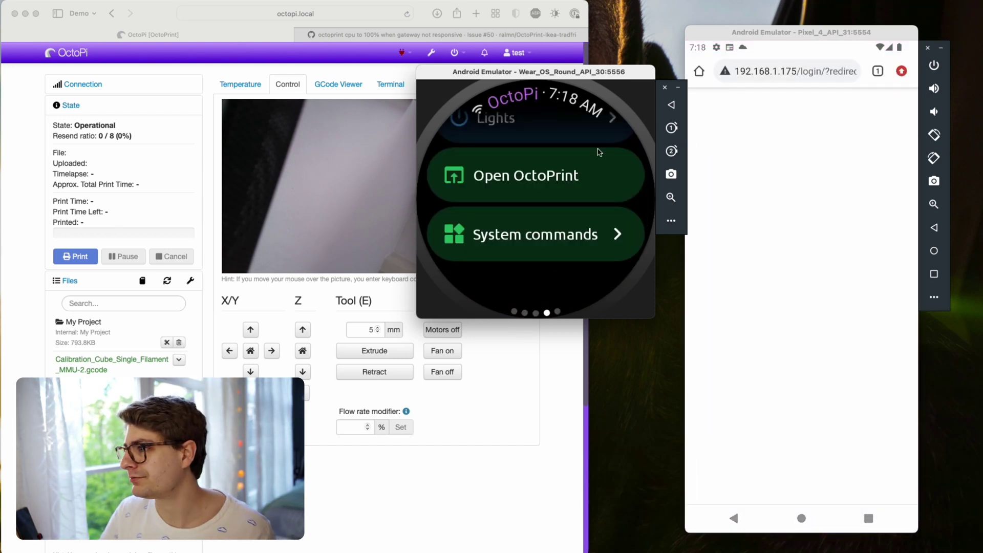
# Review the system commands on the watch and return to Quick access.
pyautogui.click(577, 248)
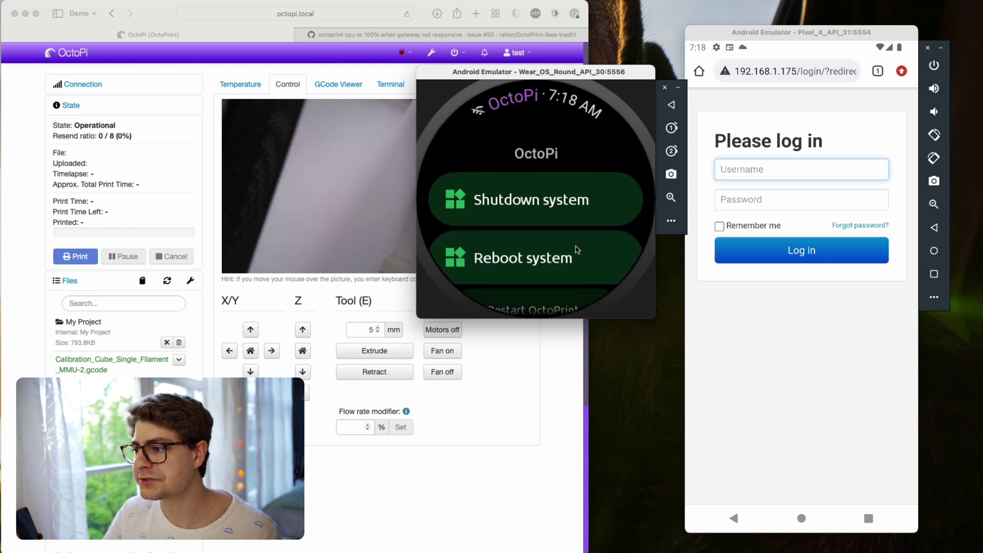
pyautogui.moveTo(576, 250); pyautogui.dragTo(538, 256)
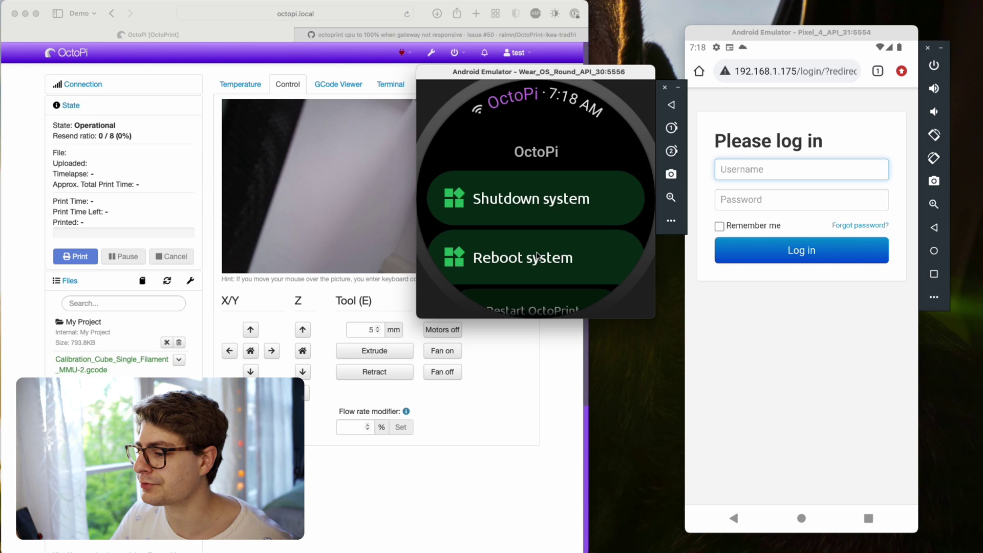
pyautogui.moveTo(538, 256)
pyautogui.mouseDown()
pyautogui.moveTo(548, 169)
pyautogui.moveTo(541, 245)
pyautogui.mouseUp()
pyautogui.click(671, 106)
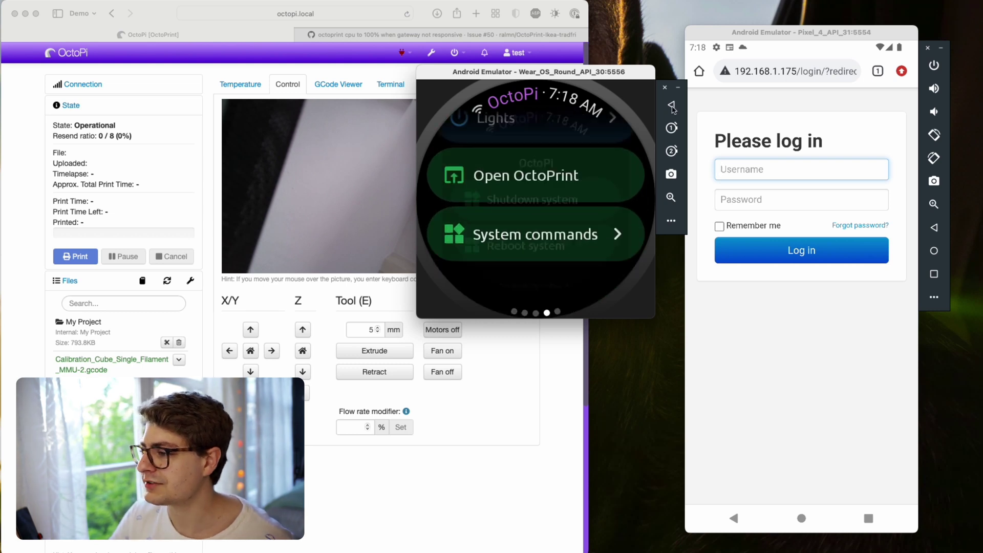
# Open the printer's file list on the watch to choose a file for printing.
pyautogui.scroll(5, 588, 215)
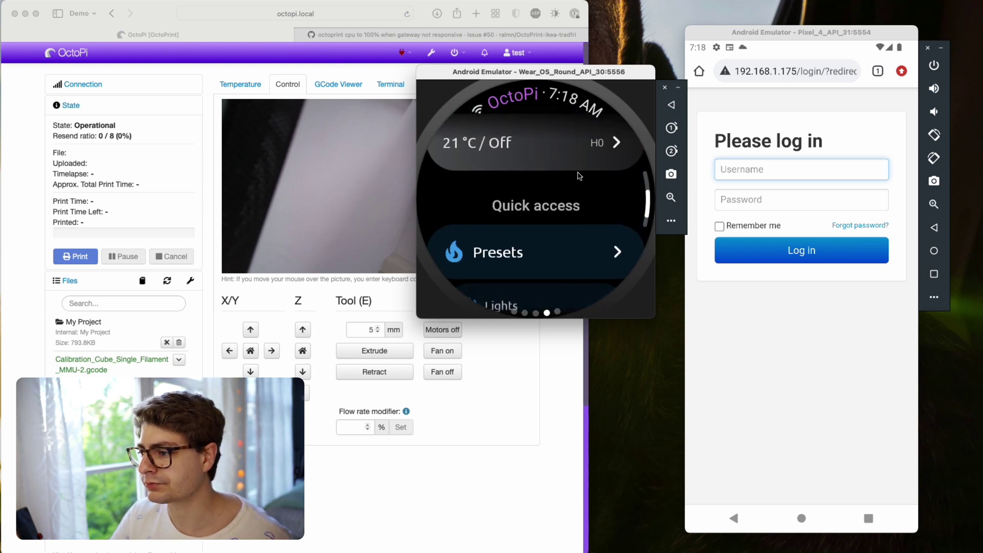
pyautogui.scroll(3, 579, 176)
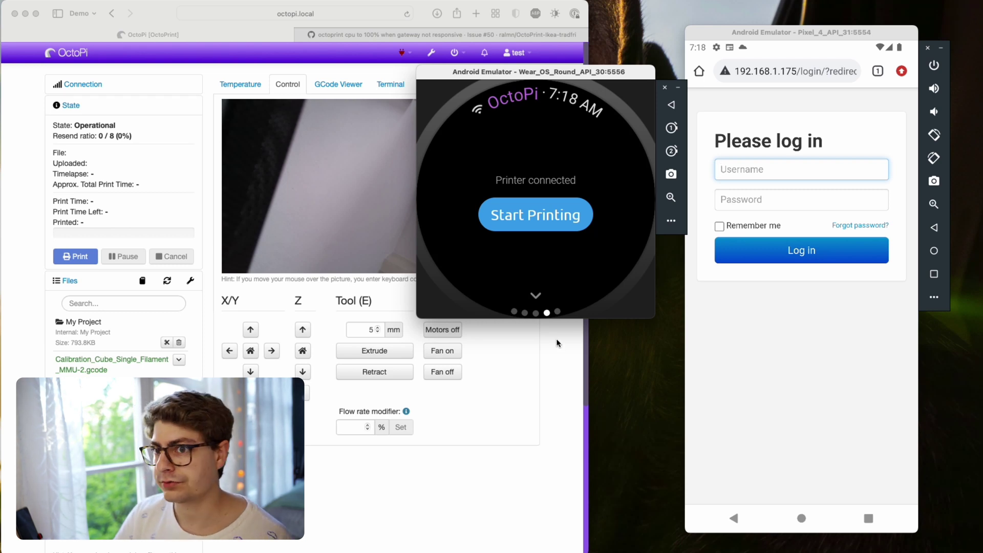
pyautogui.click(555, 230)
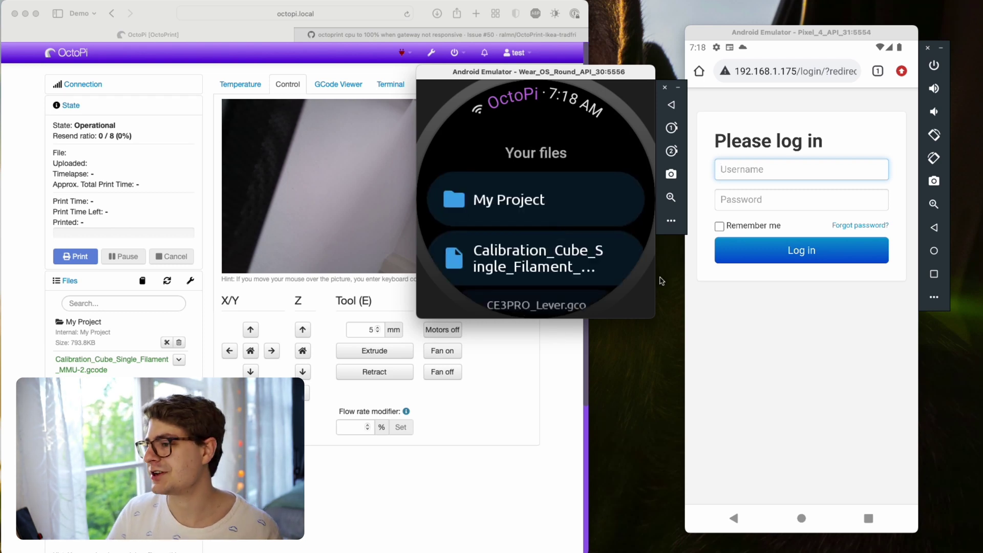
# Leave the OctoPrint login page on the phone and show the OctoApp file list there.
pyautogui.click(734, 529)
pyautogui.click(733, 520)
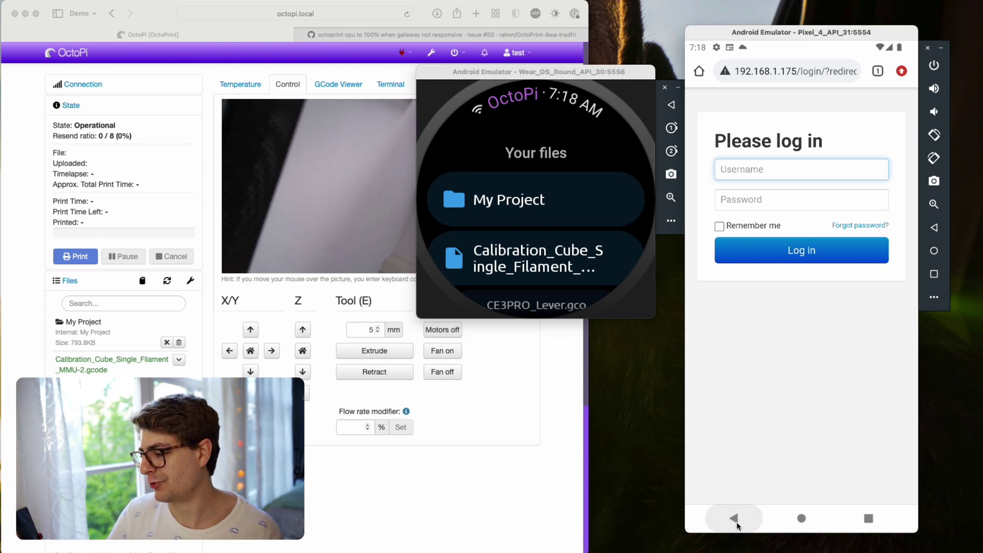
pyautogui.click(751, 492)
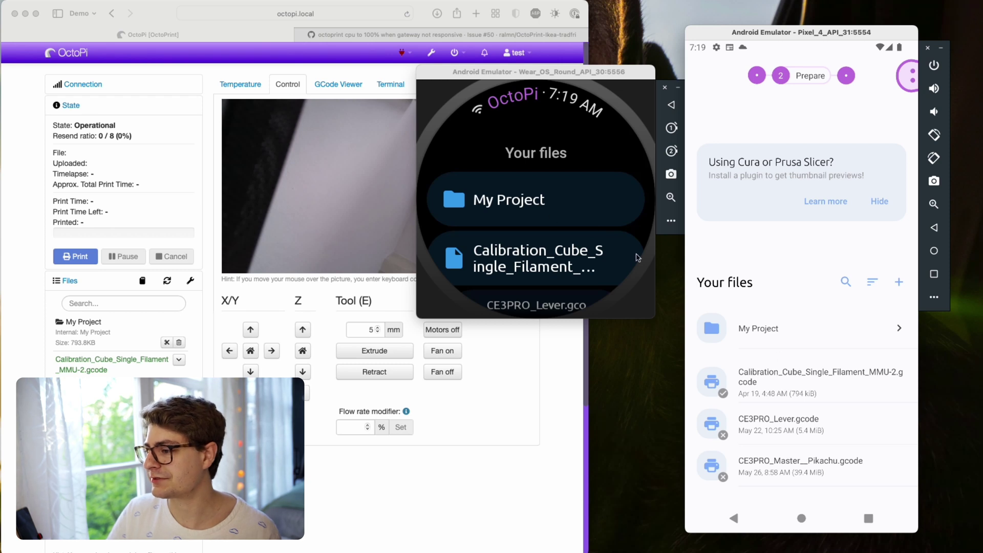
# Look inside the My Project folder on both the watch and the phone, returning each to the full file list.
pyautogui.click(563, 202)
pyautogui.click(564, 203)
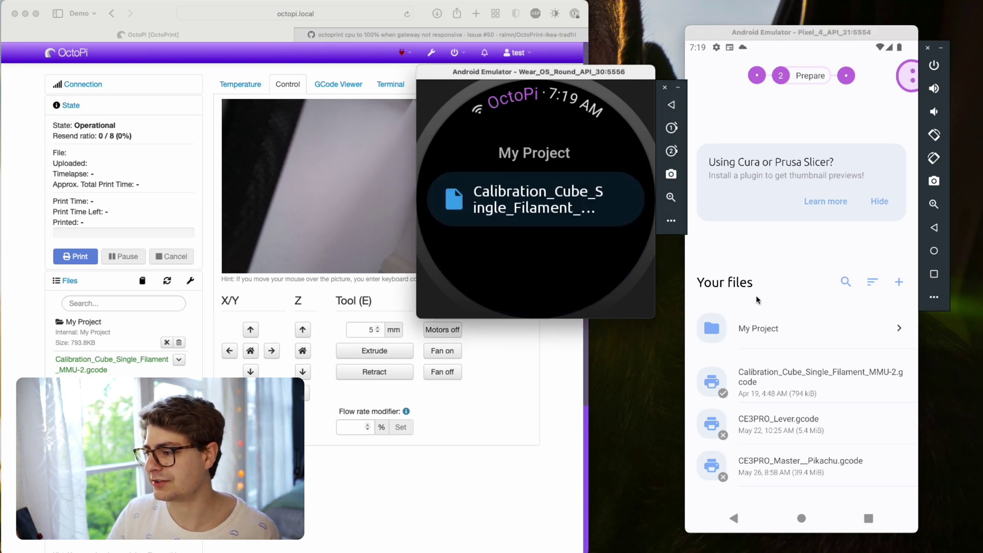
pyautogui.click(832, 334)
pyautogui.click(823, 330)
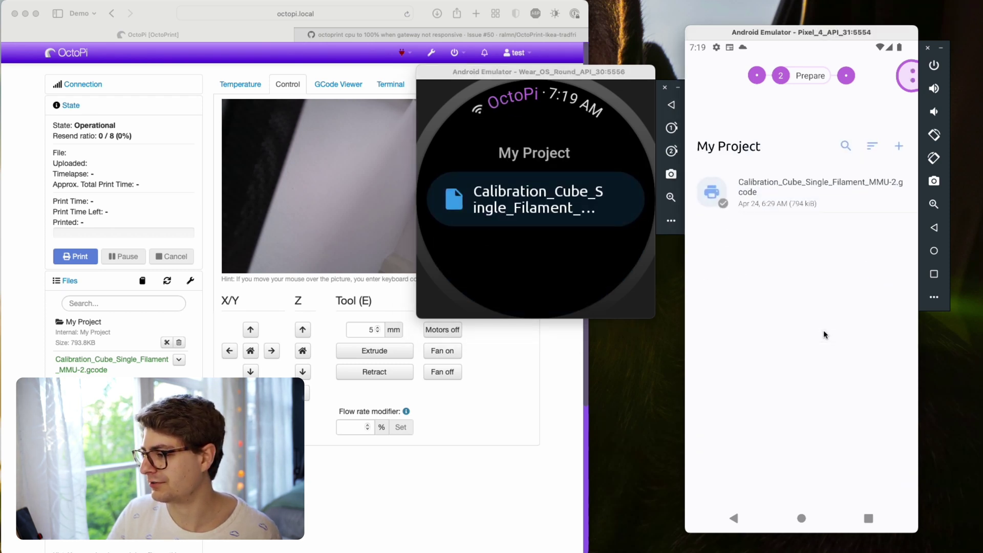
pyautogui.click(734, 518)
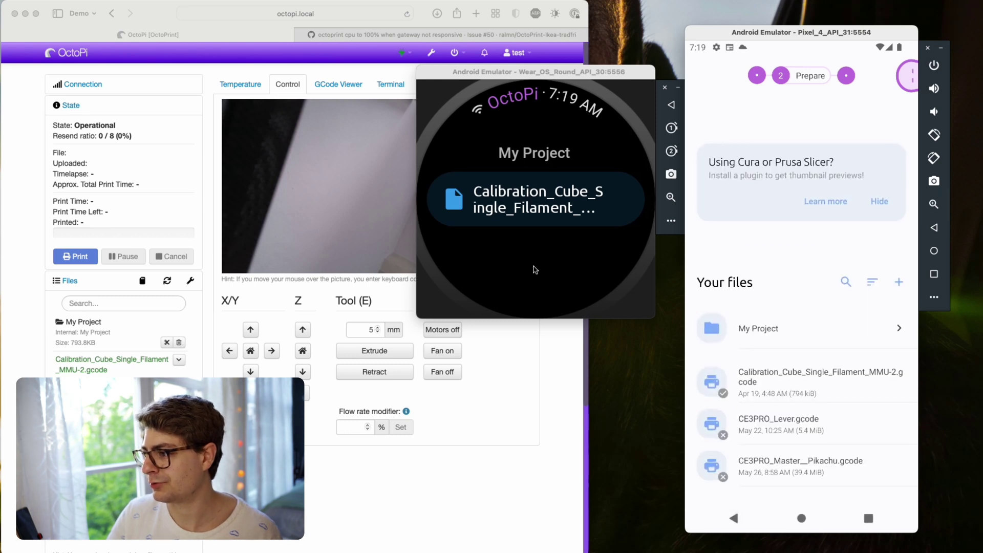
pyautogui.click(550, 223)
pyautogui.click(671, 104)
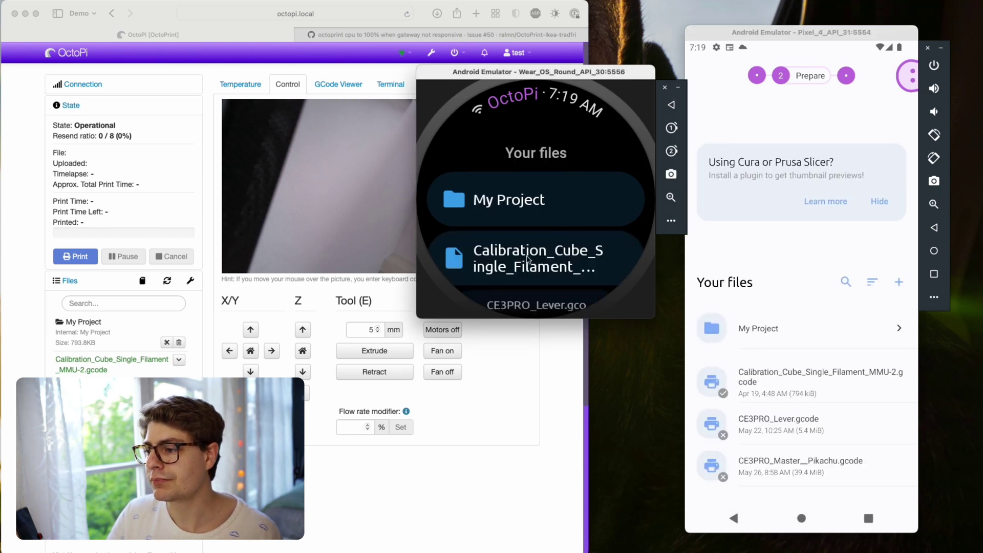
pyautogui.moveTo(526, 248); pyautogui.dragTo(560, 214)
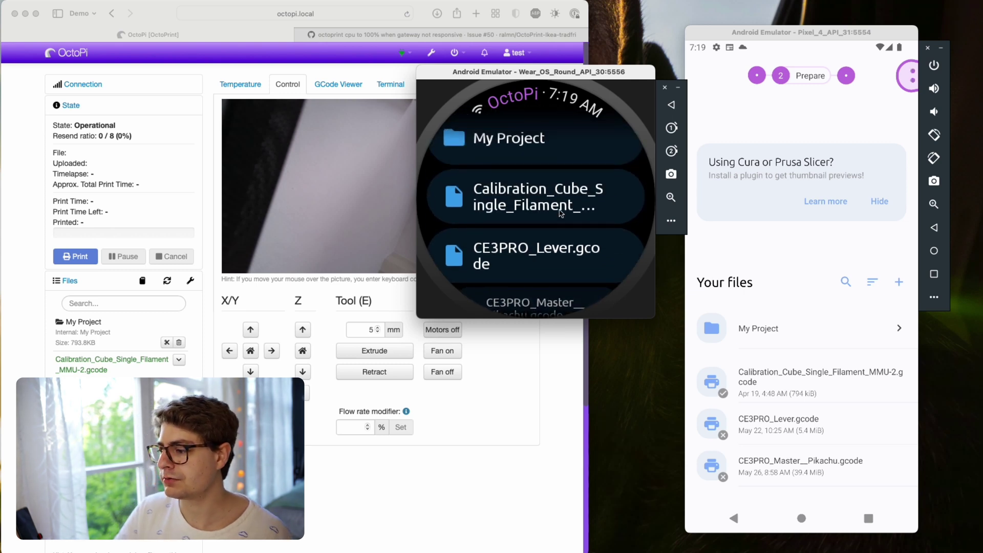
# Inspect the details of Calibration_Cube_Single_Filament_MMU-2.gcode on the phone, preview layer 37, and return to its Info view.
pyautogui.click(786, 382)
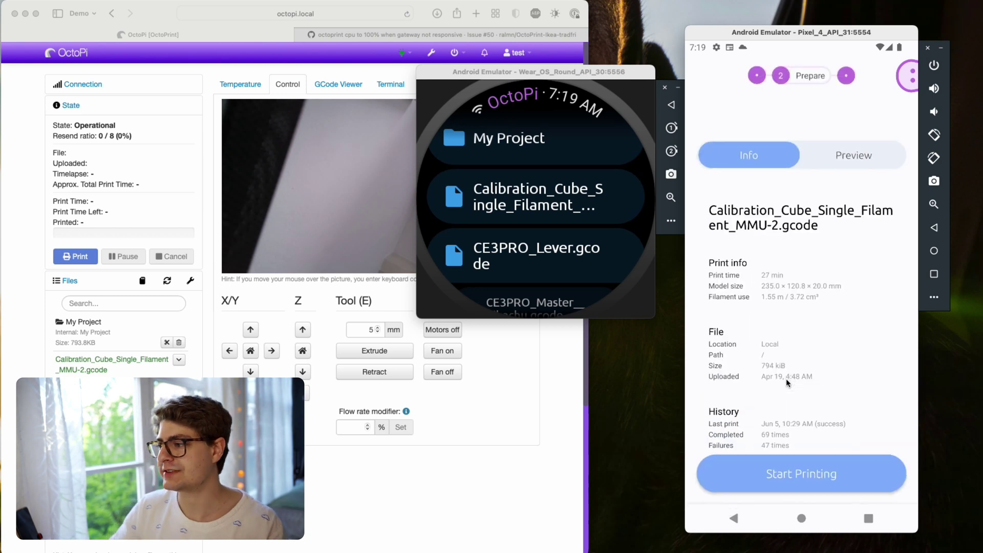
pyautogui.click(871, 153)
pyautogui.moveTo(714, 419); pyautogui.dragTo(773, 421)
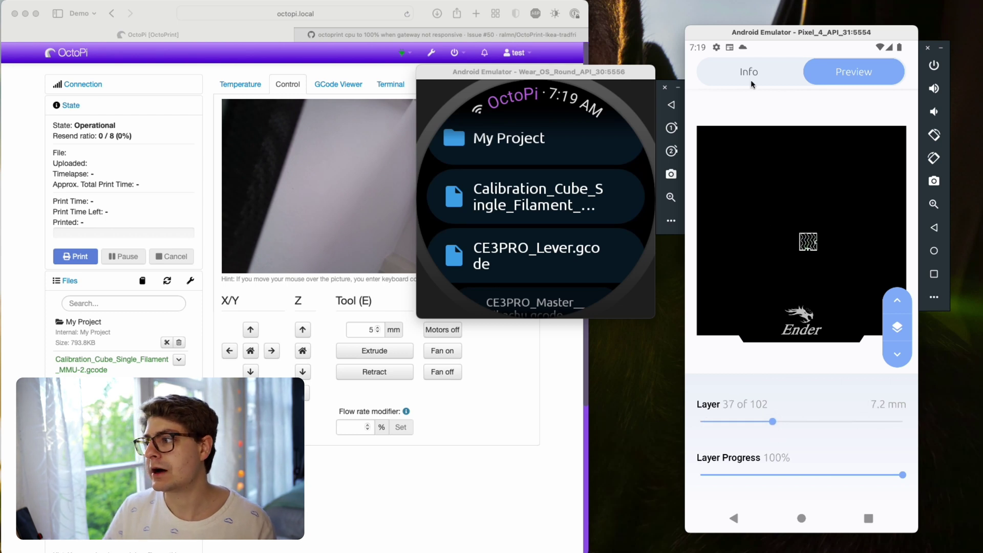
pyautogui.click(751, 80)
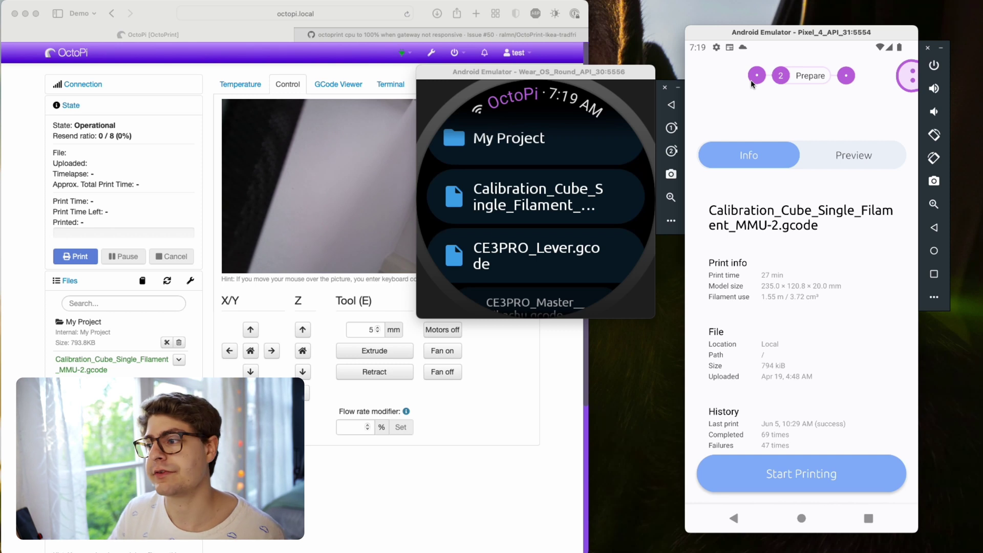
# Start printing Calibration_Cube_Single_Filament_MMU-2.gcode from the watch and leave the file details on the phone.
pyautogui.click(540, 194)
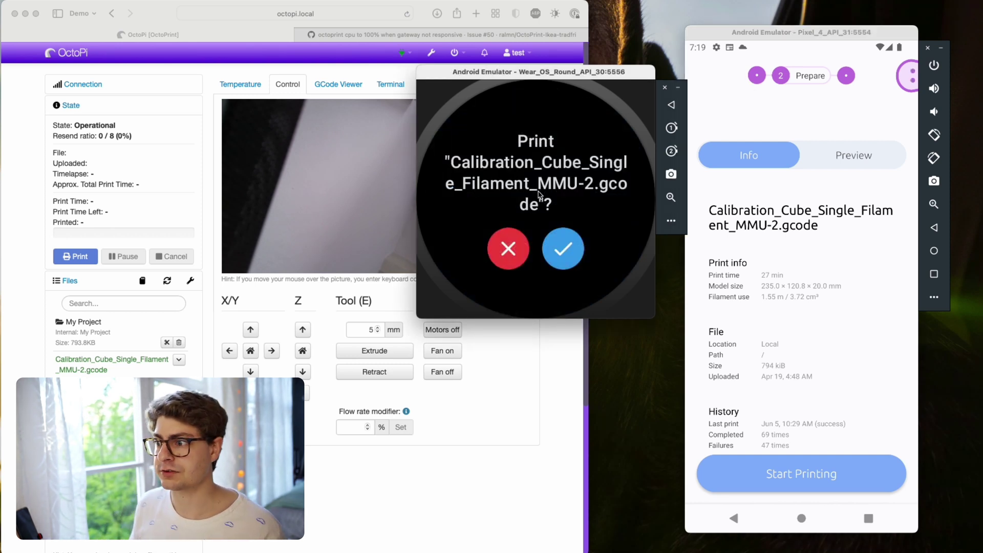
pyautogui.click(552, 249)
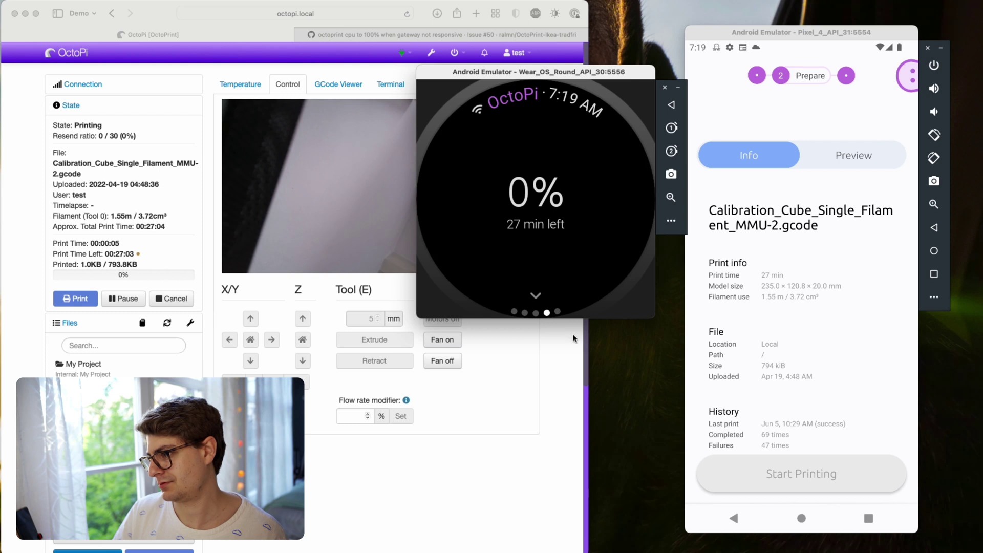
pyautogui.click(735, 520)
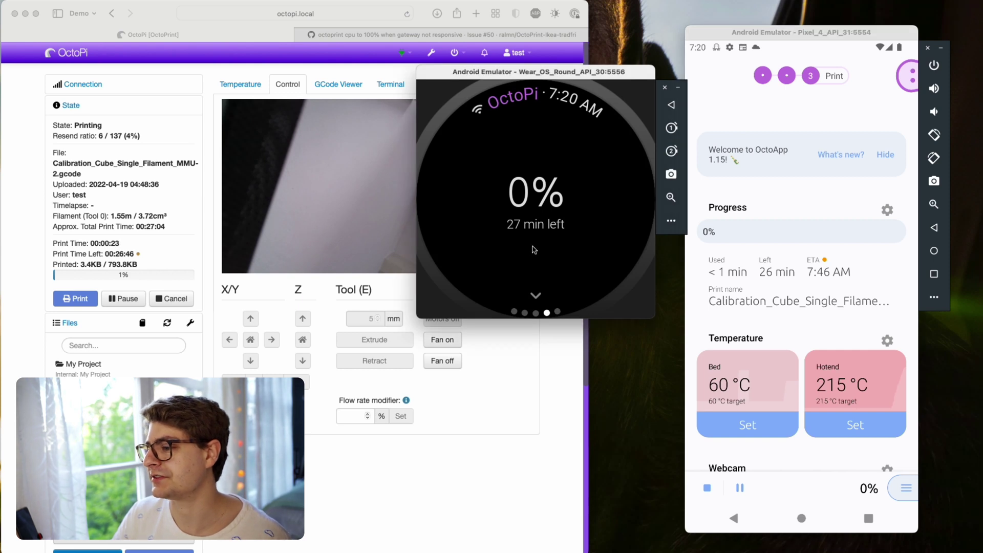
# Pause the running print from the watch and confirm the pause.
pyautogui.moveTo(548, 156); pyautogui.dragTo(563, 97)
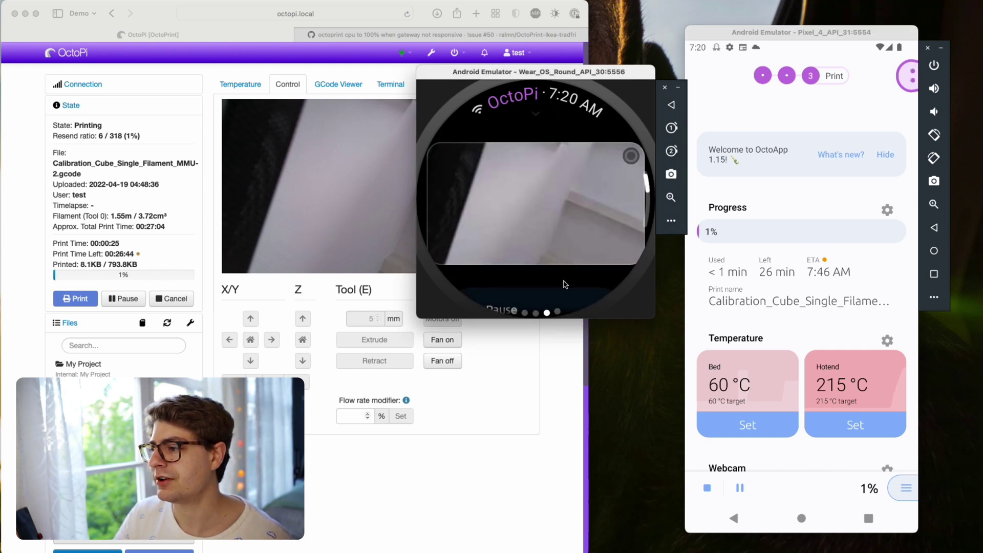
pyautogui.moveTo(565, 281); pyautogui.dragTo(569, 143)
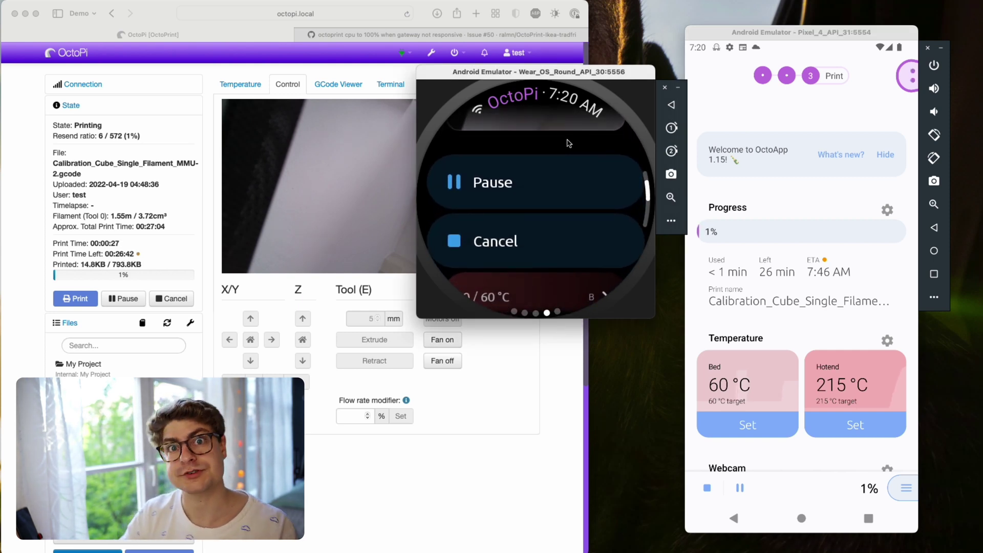
pyautogui.click(538, 174)
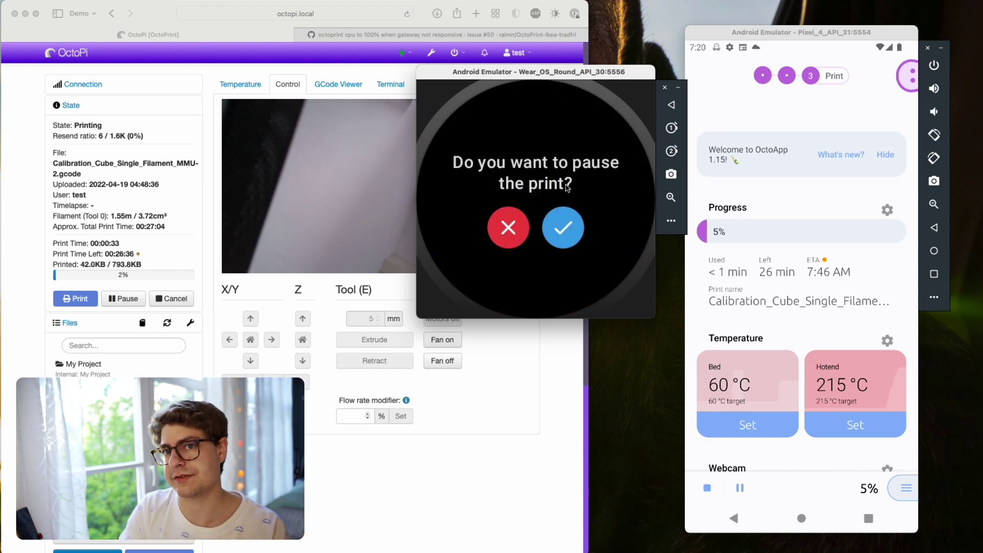
pyautogui.click(565, 220)
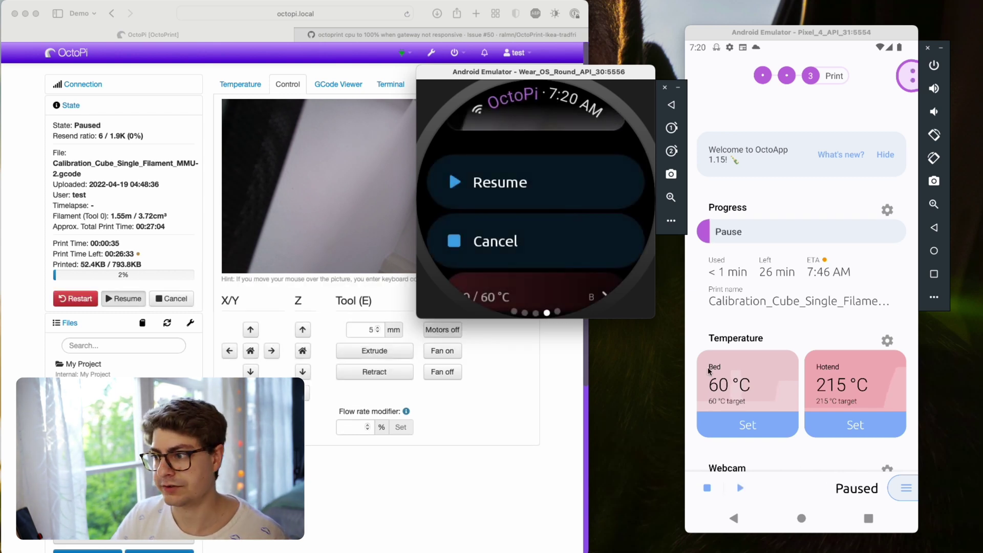
# Check the paused print's progress on the watch and resume the print from there.
pyautogui.scroll(5, 550, 281)
pyautogui.moveTo(557, 233); pyautogui.dragTo(558, 267)
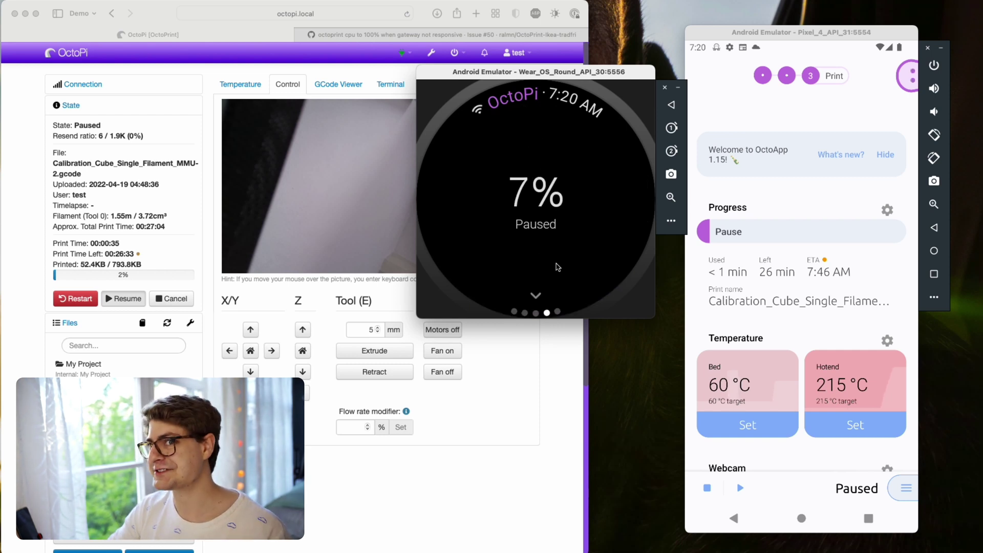
pyautogui.moveTo(557, 267); pyautogui.dragTo(589, 147)
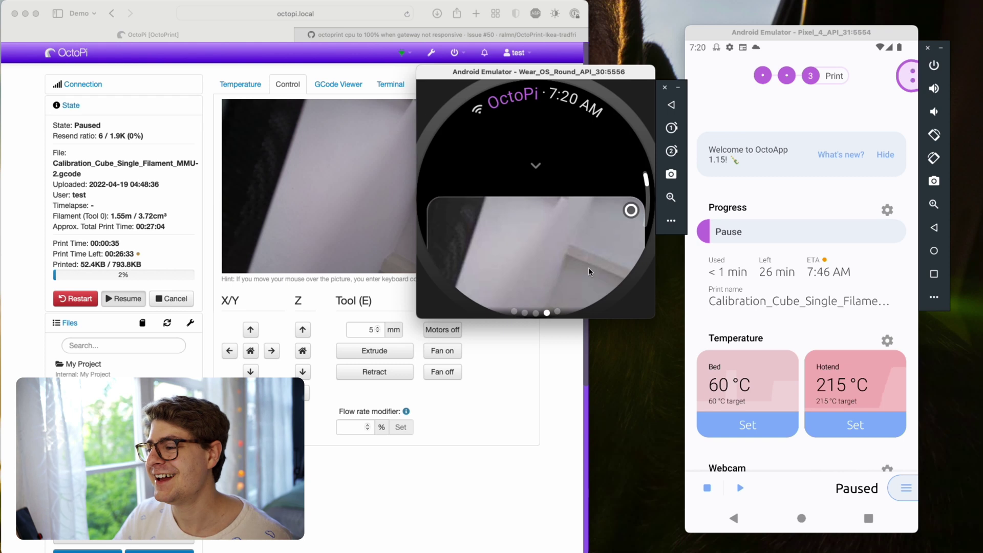
pyautogui.click(563, 214)
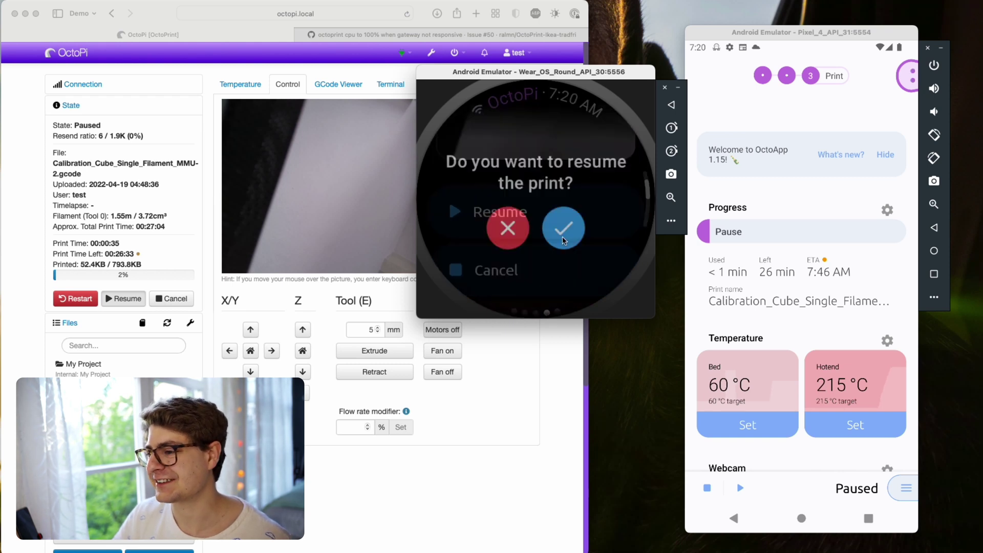
pyautogui.click(568, 231)
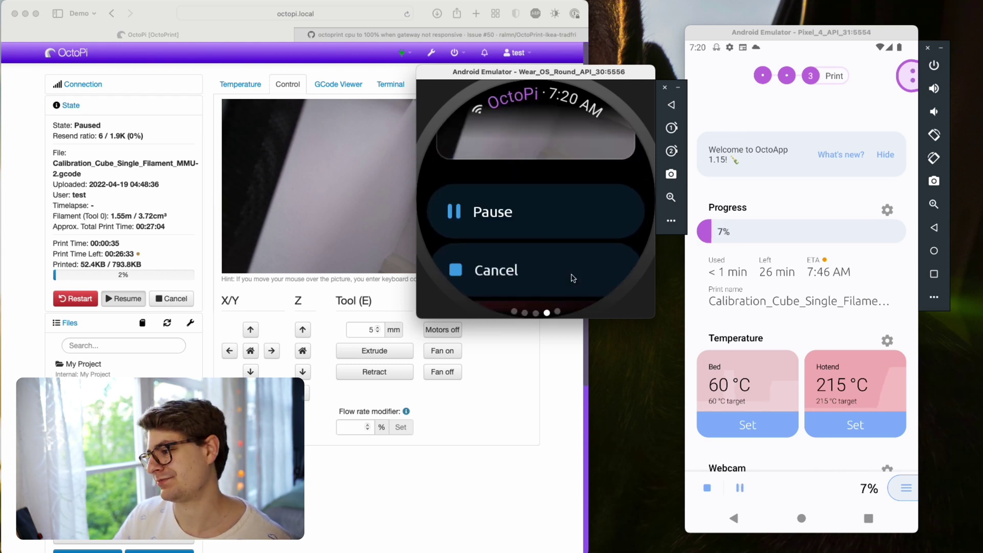
# Set the hotend target temperature to 200 °C from the watch during the print.
pyautogui.moveTo(553, 226)
pyautogui.mouseDown()
pyautogui.moveTo(557, 264)
pyautogui.moveTo(557, 232)
pyautogui.mouseUp()
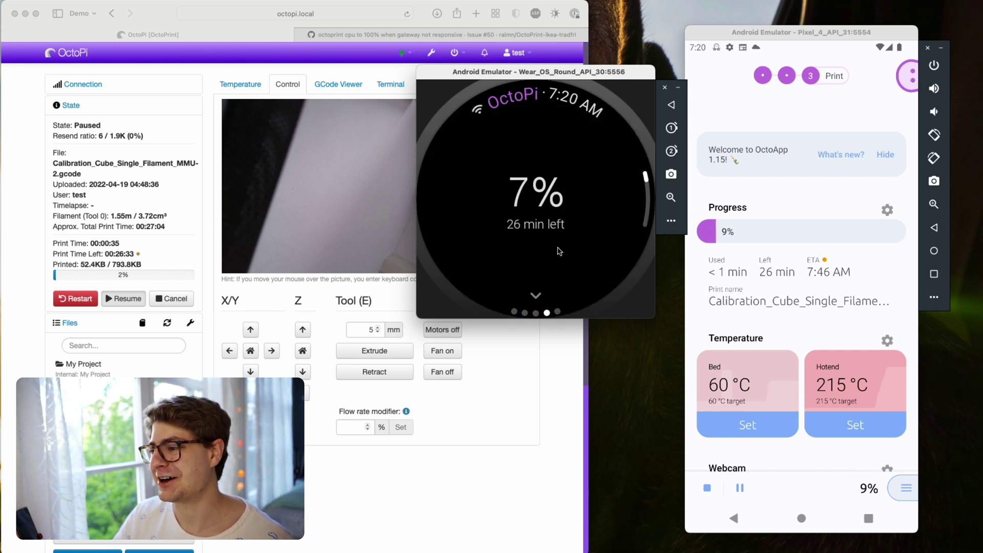
pyautogui.scroll(-5, 582, 193)
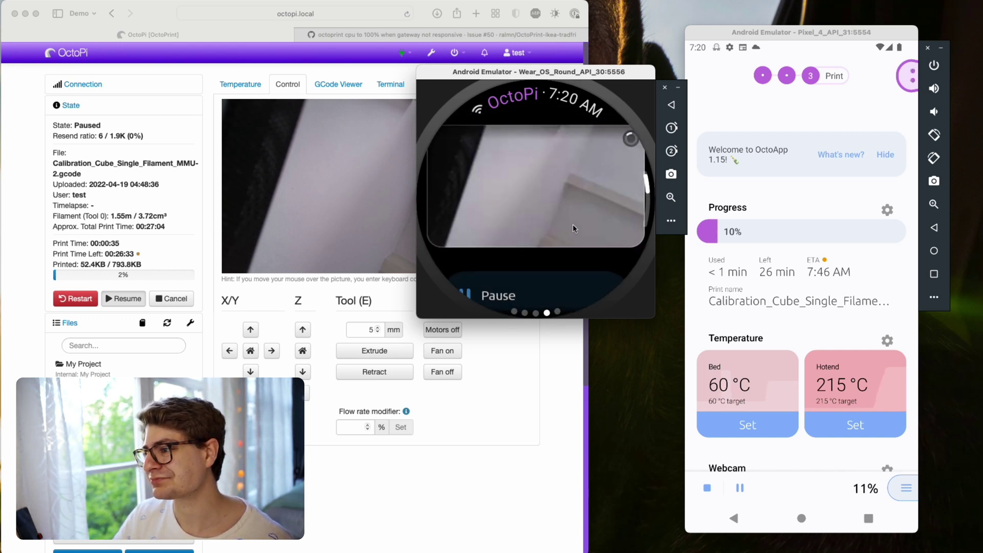
pyautogui.scroll(-5, 570, 224)
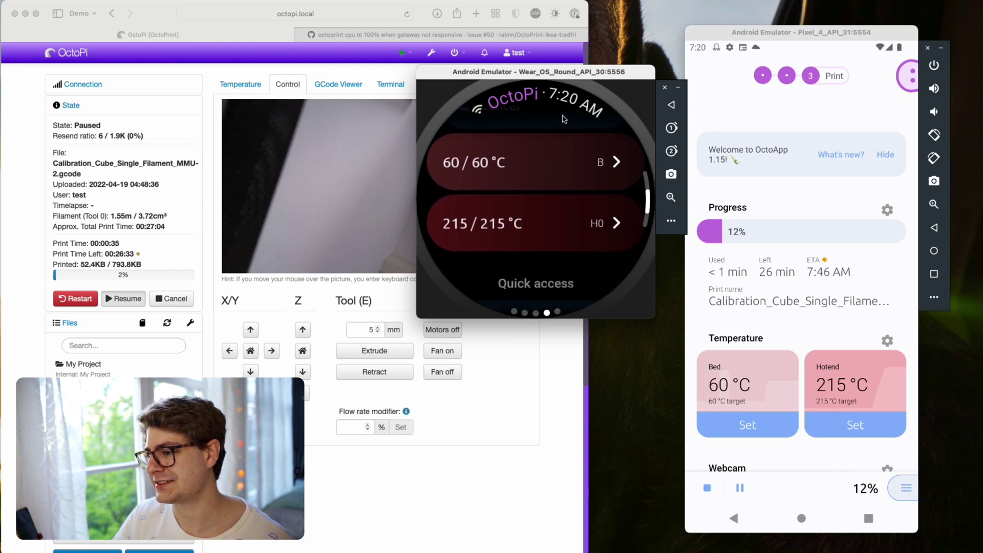
pyautogui.click(541, 238)
pyautogui.click(537, 152)
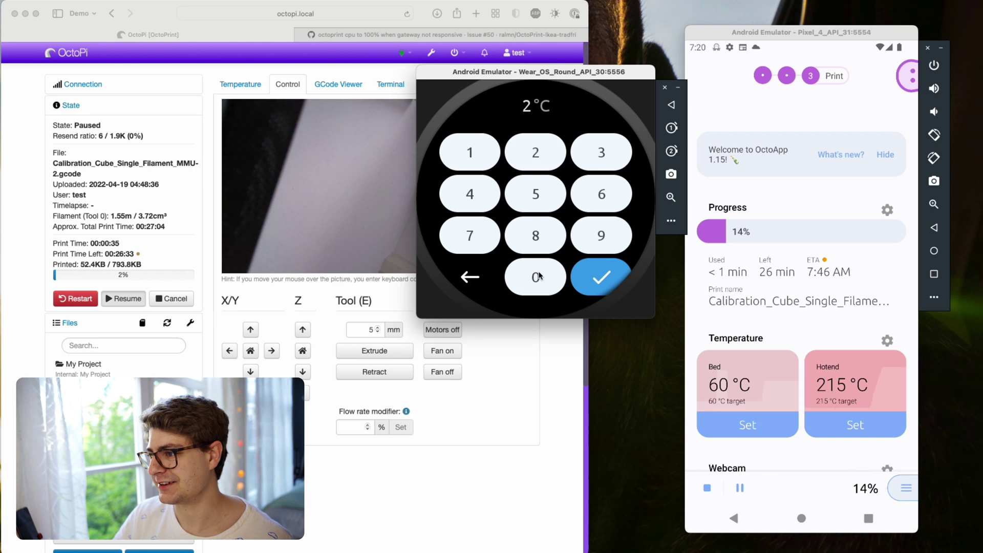
pyautogui.doubleClick(536, 277)
pyautogui.click(610, 279)
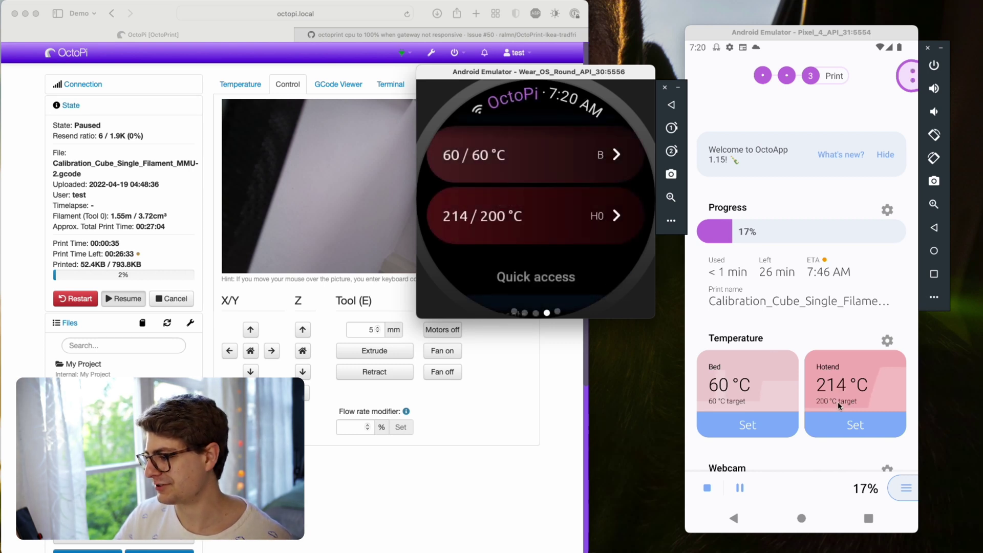
# Review the Quick access entries available on the watch during a print and return to the print controls.
pyautogui.scroll(-4, 563, 271)
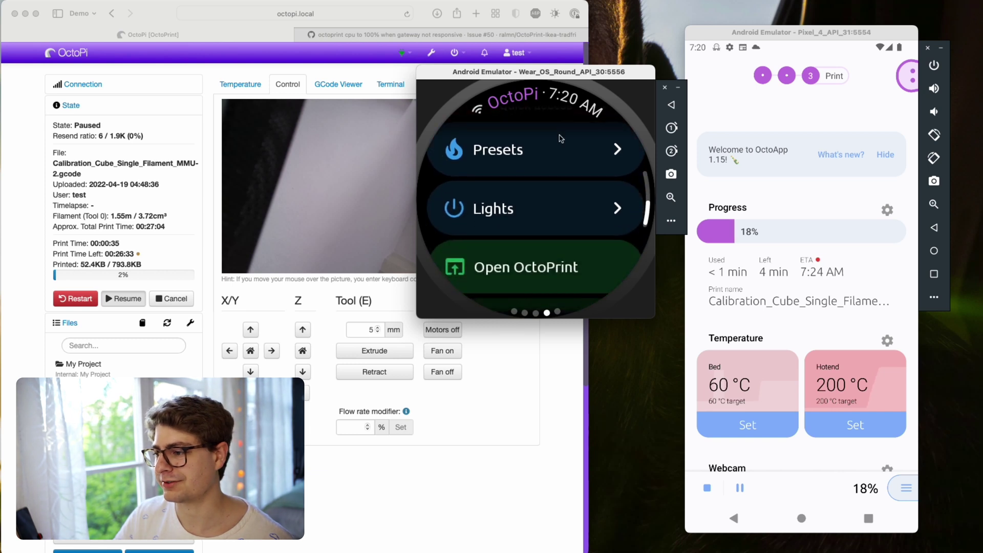
pyautogui.scroll(-2, 552, 173)
pyautogui.scroll(-1, 551, 173)
pyautogui.scroll(3, 553, 139)
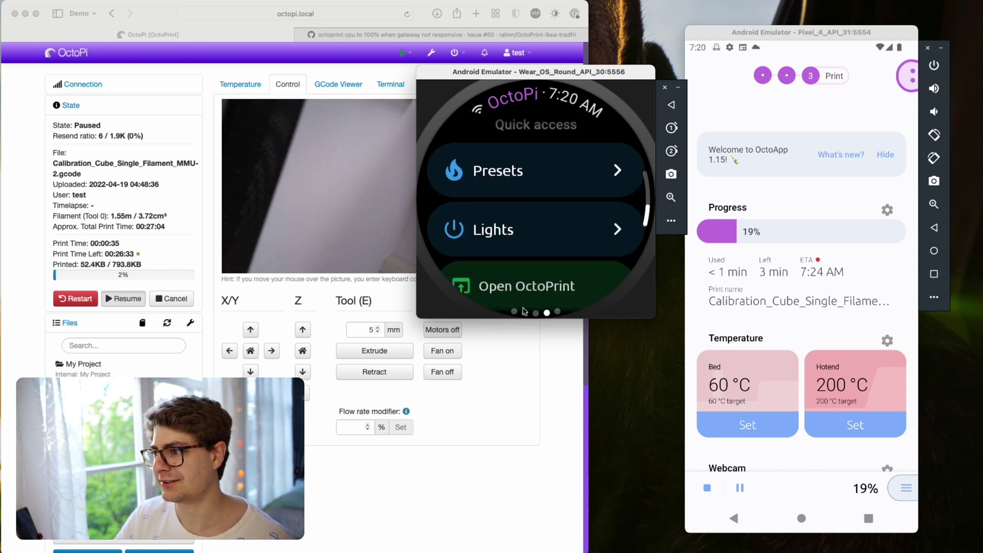
pyautogui.scroll(5, 566, 183)
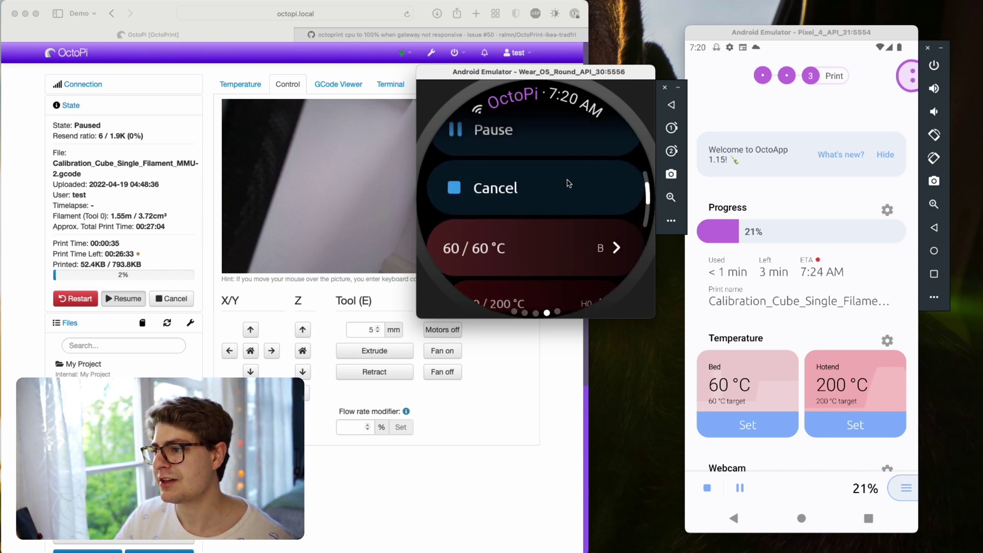
# Check the running print's progress on the watch, cancel the print from there and confirm the cancellation.
pyautogui.scroll(3, 570, 251)
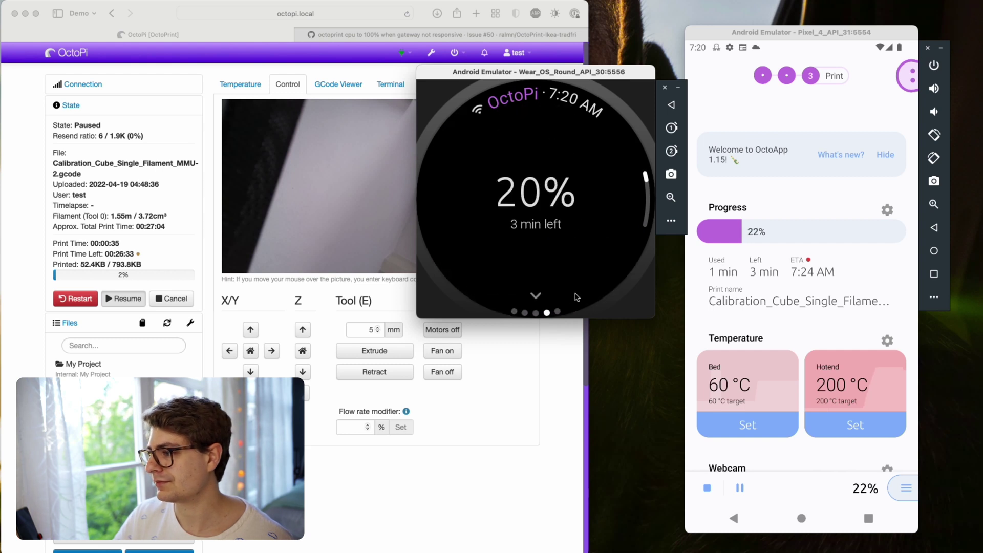
pyautogui.scroll(-5, 563, 272)
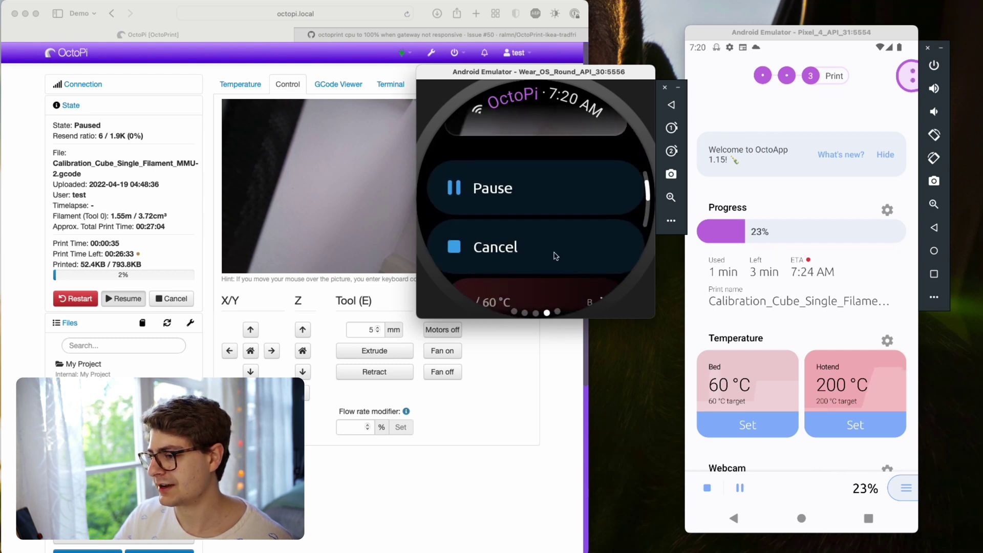
pyautogui.click(555, 255)
pyautogui.click(570, 228)
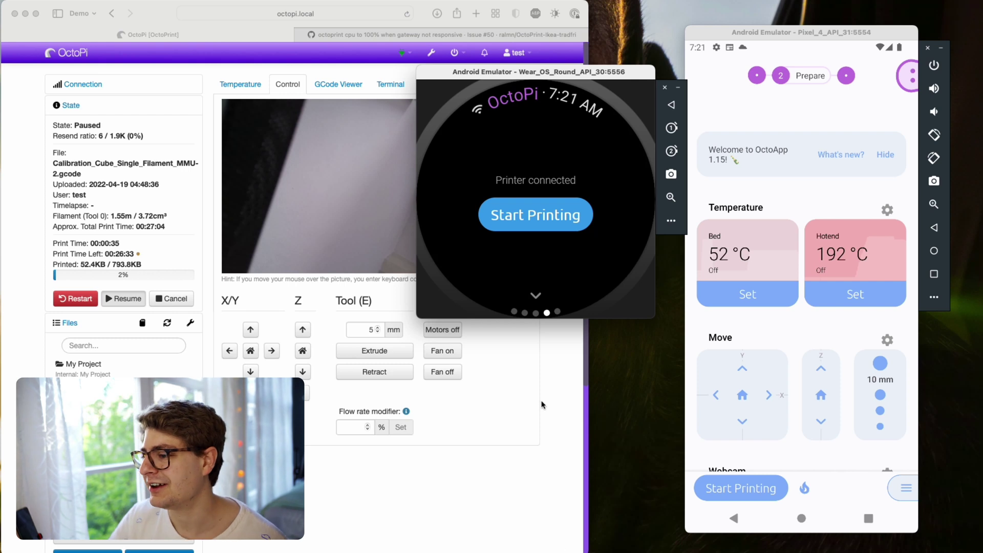
# Review the watch's controls for the idle connected printer, including webcam, temperatures and the Quick access entries.
pyautogui.scroll(-2, 551, 286)
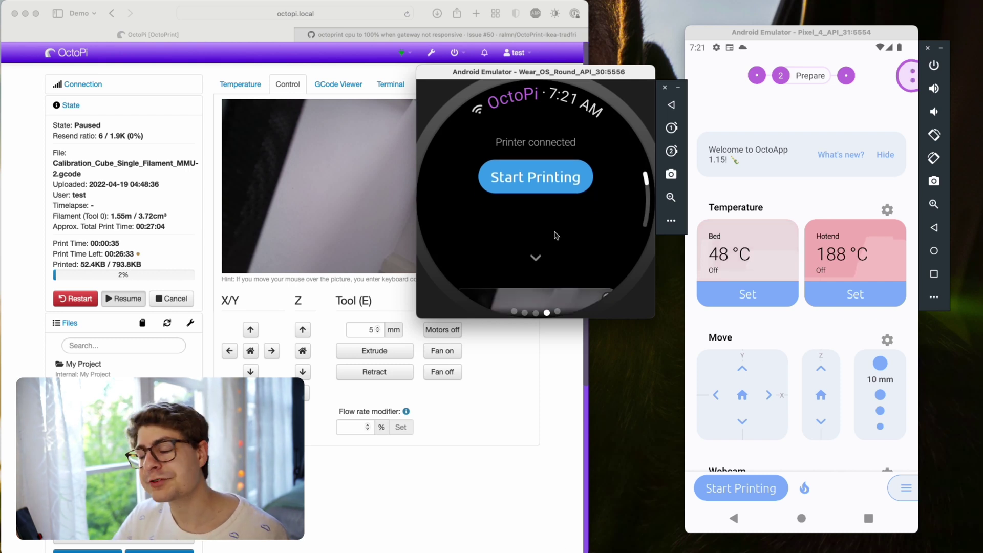
pyautogui.scroll(2, 551, 274)
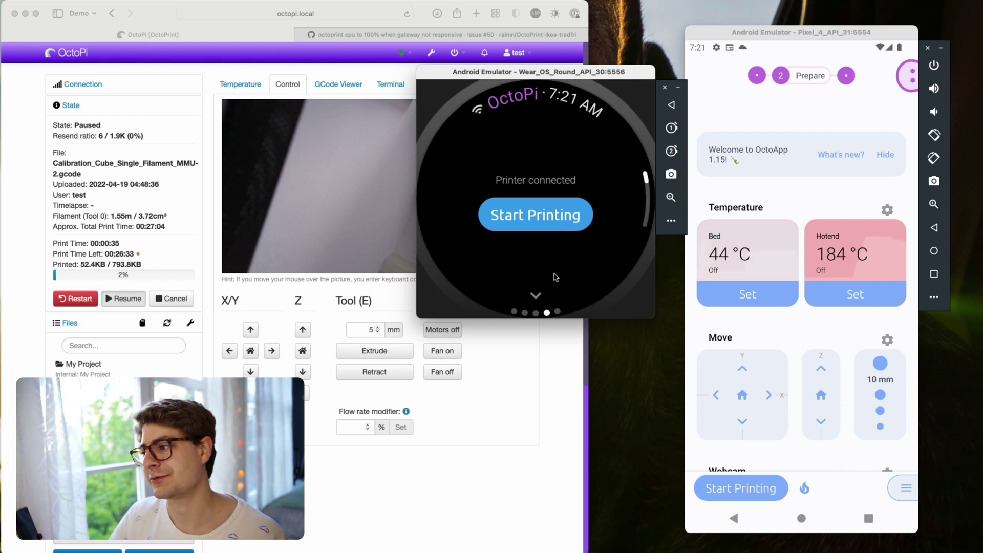
pyautogui.moveTo(557, 274); pyautogui.dragTo(575, 137)
pyautogui.moveTo(568, 268); pyautogui.dragTo(571, 207)
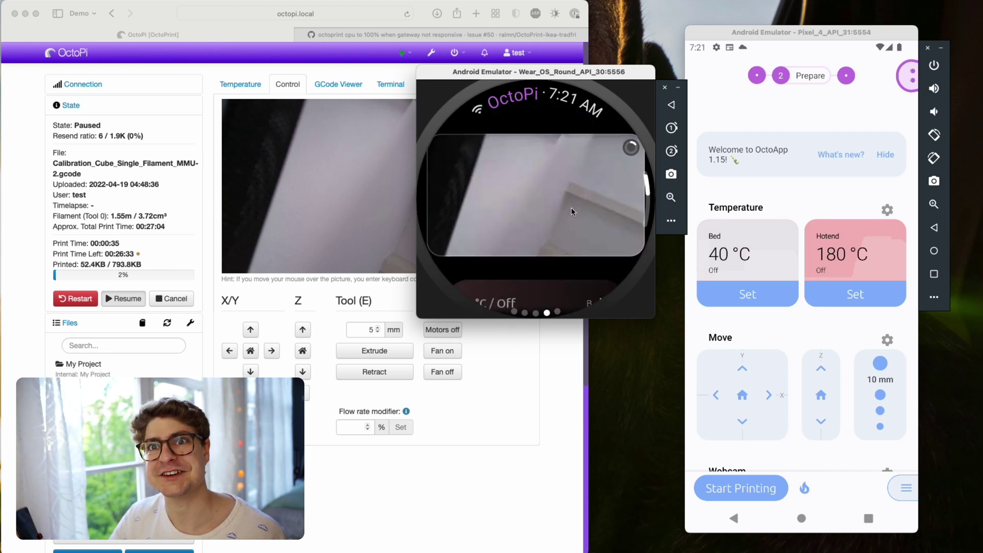
pyautogui.scroll(-3, 570, 244)
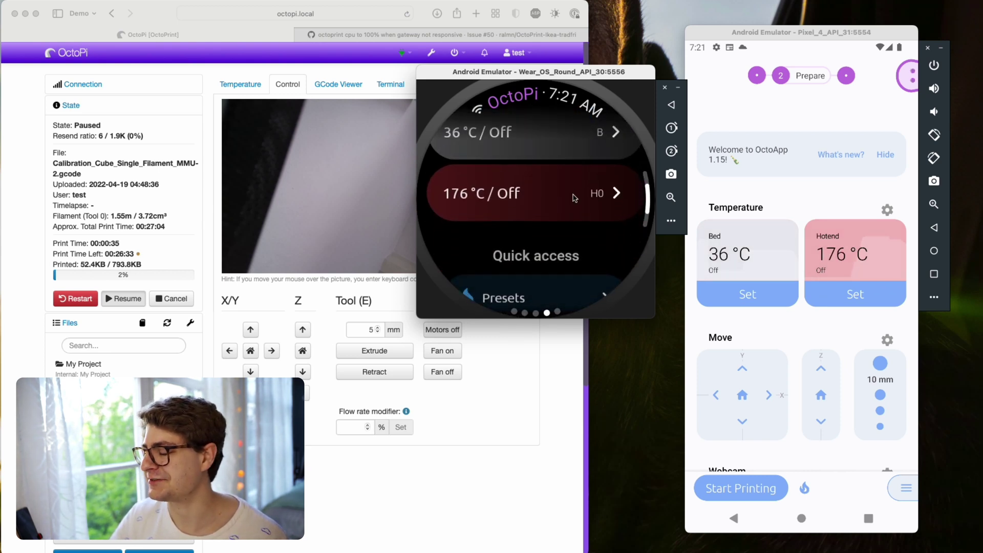
pyautogui.scroll(-3, 576, 210)
pyautogui.scroll(-3, 580, 206)
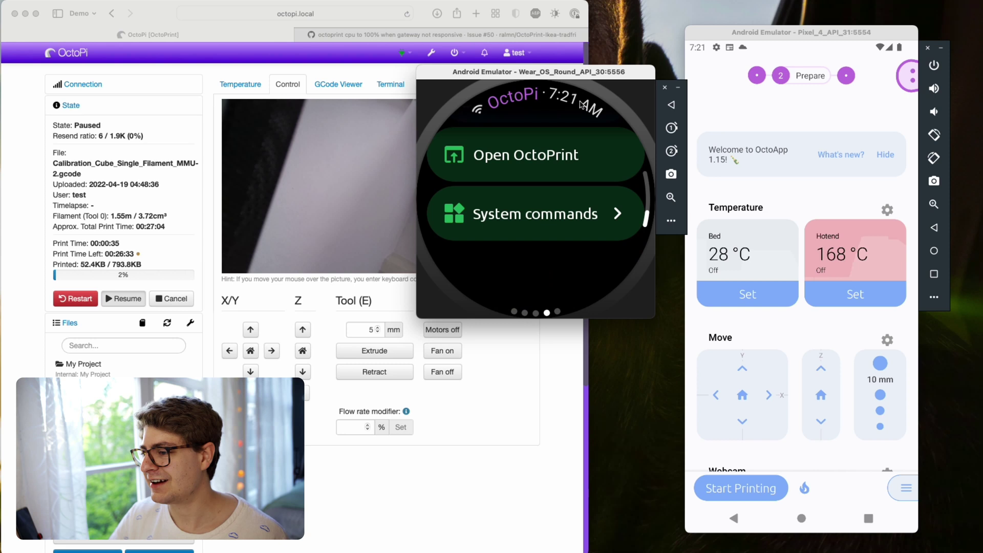
pyautogui.scroll(6, 581, 207)
pyautogui.scroll(5, 552, 295)
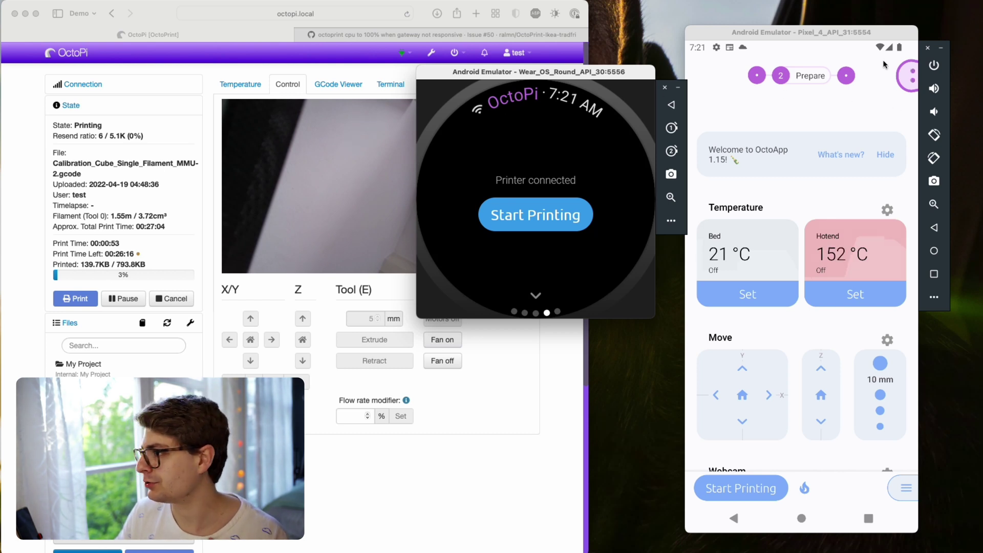
# Leave the phone app for the home screen, and disable the virtual printer in the OctoPrint settings and save.
pyautogui.click(803, 517)
pyautogui.click(802, 518)
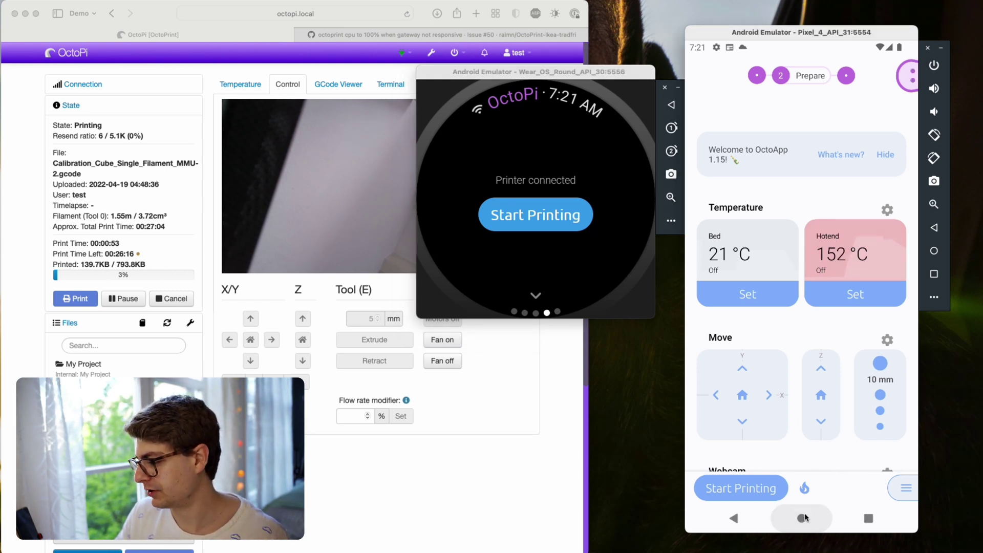
pyautogui.click(333, 46)
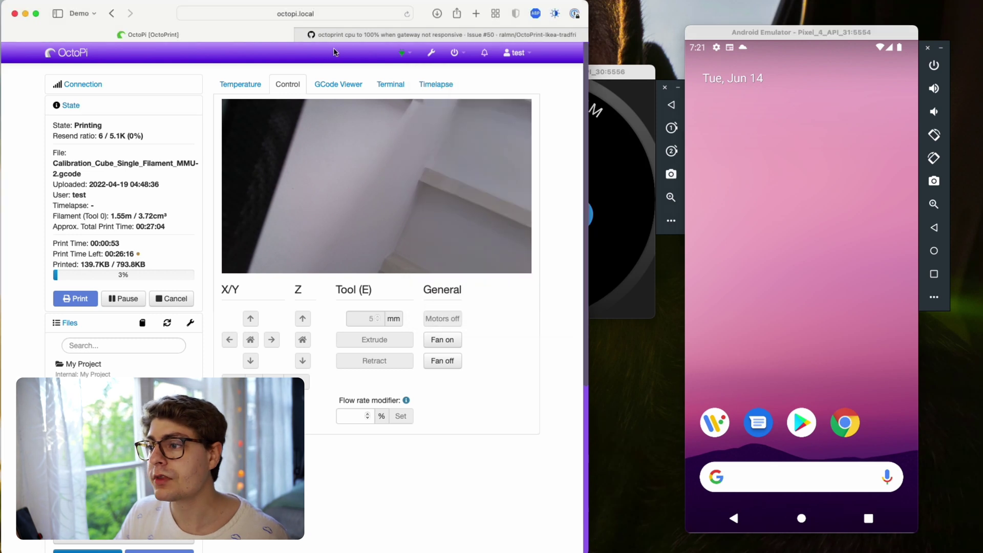
pyautogui.click(432, 52)
pyautogui.scroll(-10, 224, 300)
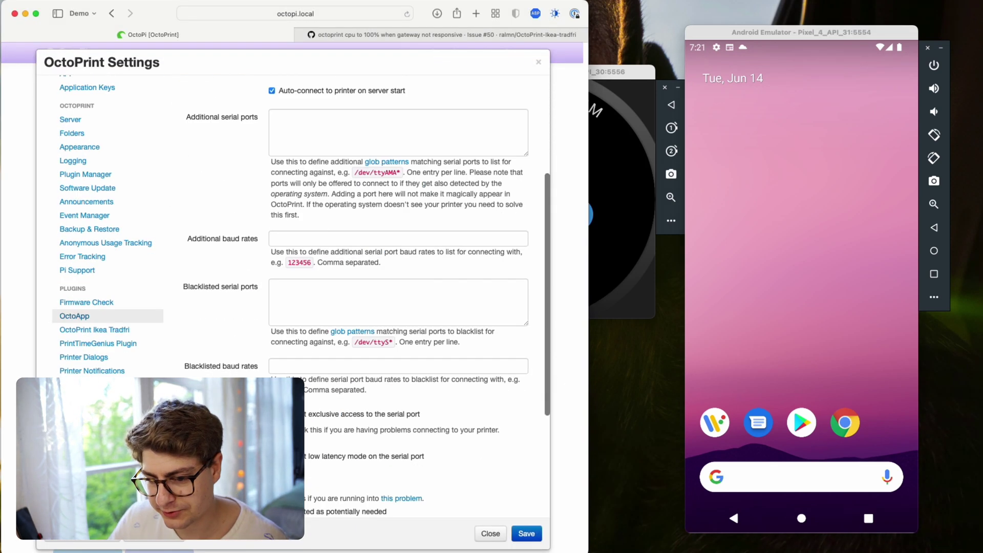
pyautogui.scroll(3, 223, 299)
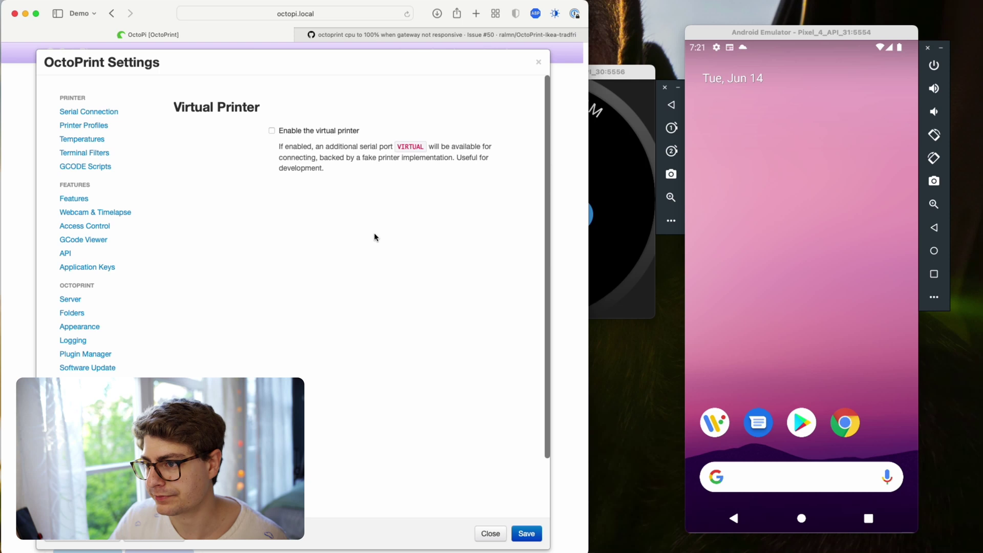
pyautogui.click(536, 532)
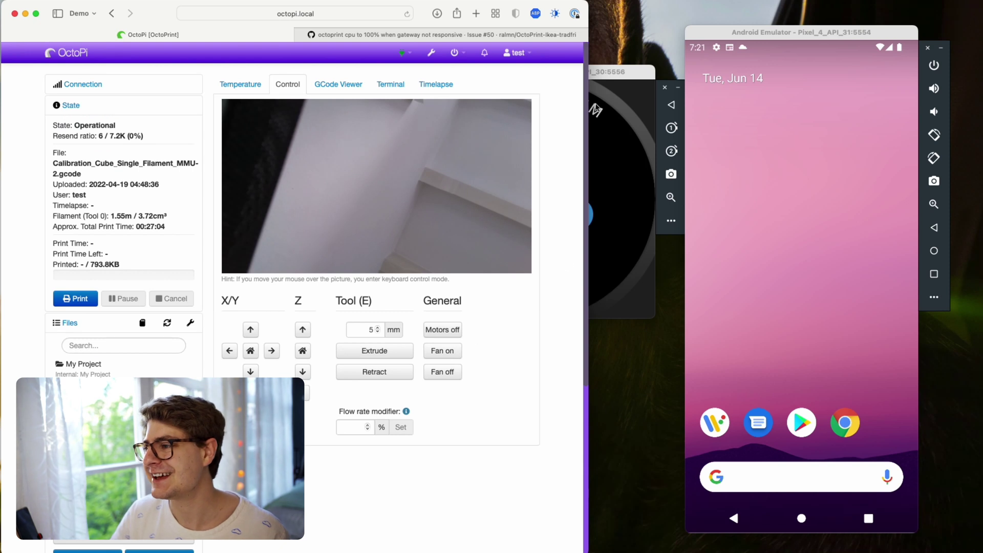
# Expand the printer connection details in OctoPrint and bring the watch emulator back to the front.
pyautogui.click(73, 93)
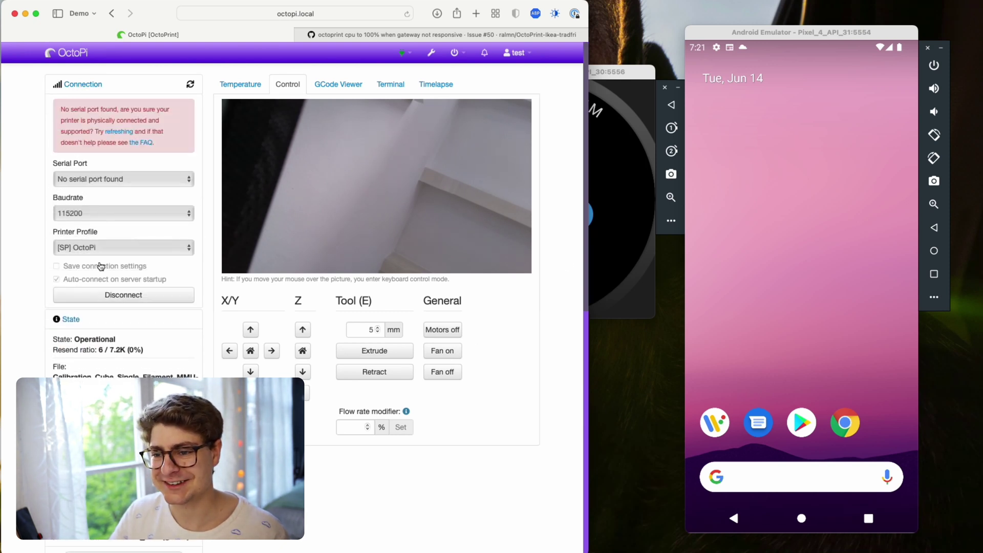
pyautogui.click(617, 72)
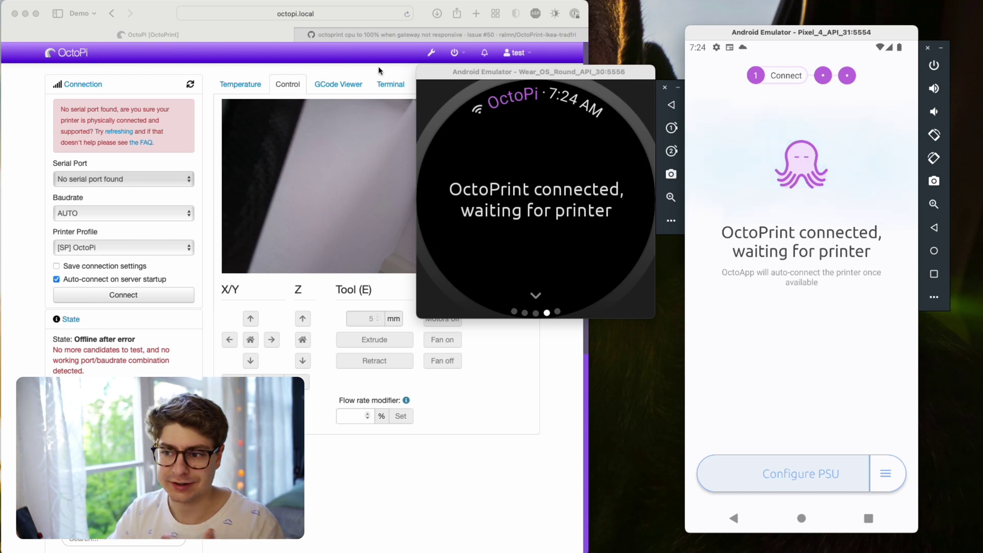
# Enable the virtual printer in the OctoPrint settings, save, and return to the watch emulator.
pyautogui.click(392, 68)
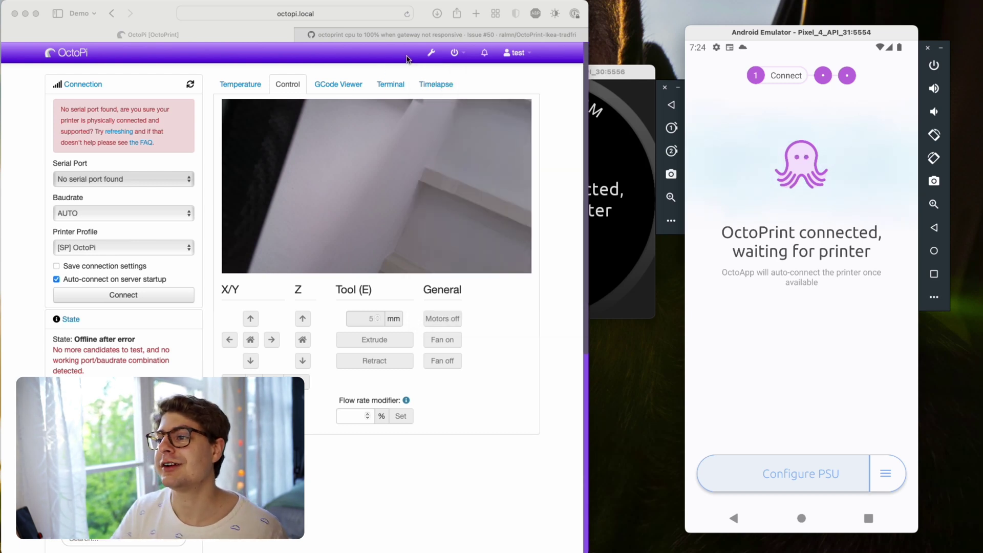
pyautogui.click(431, 52)
pyautogui.scroll(-10, 92, 281)
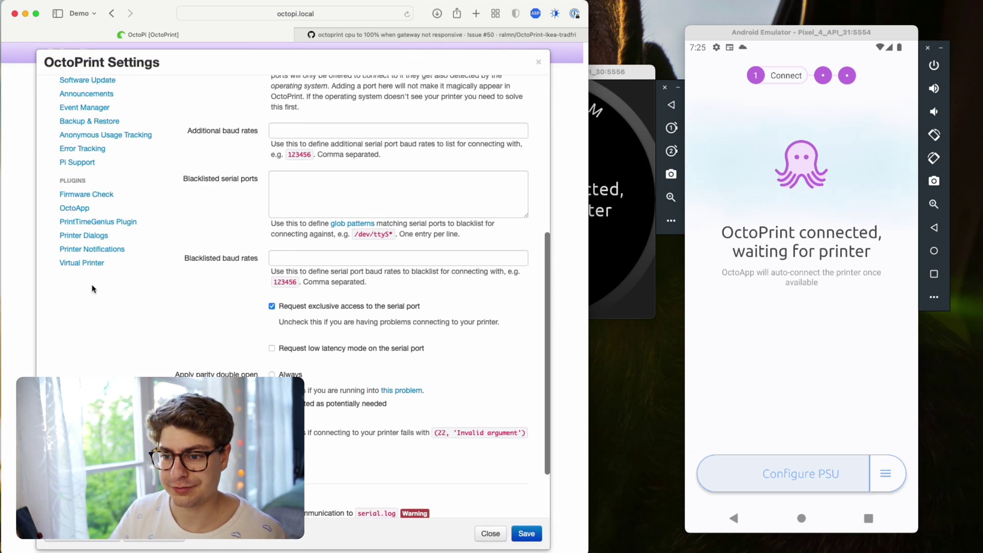
pyautogui.click(95, 263)
pyautogui.scroll(2, 328, 133)
pyautogui.click(317, 115)
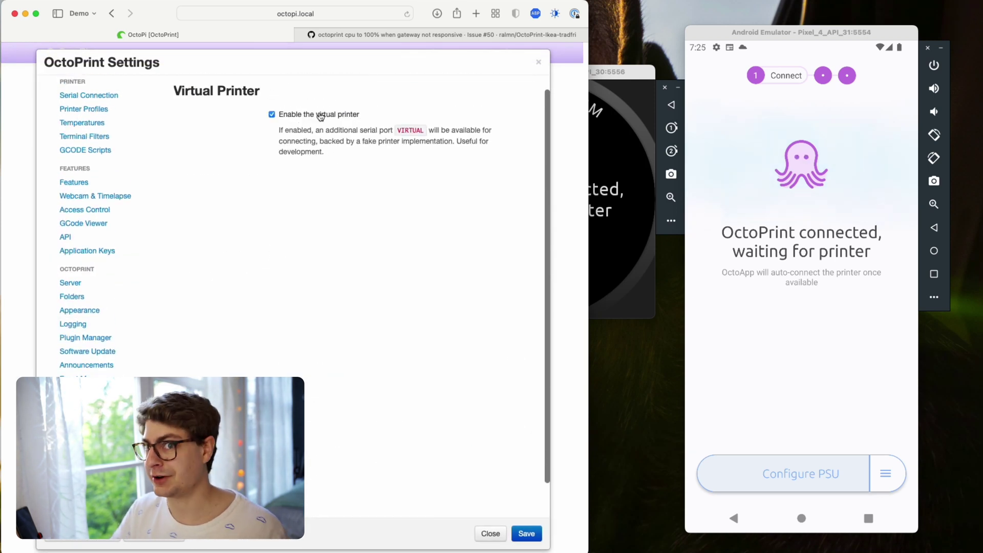
pyautogui.click(532, 528)
pyautogui.click(631, 305)
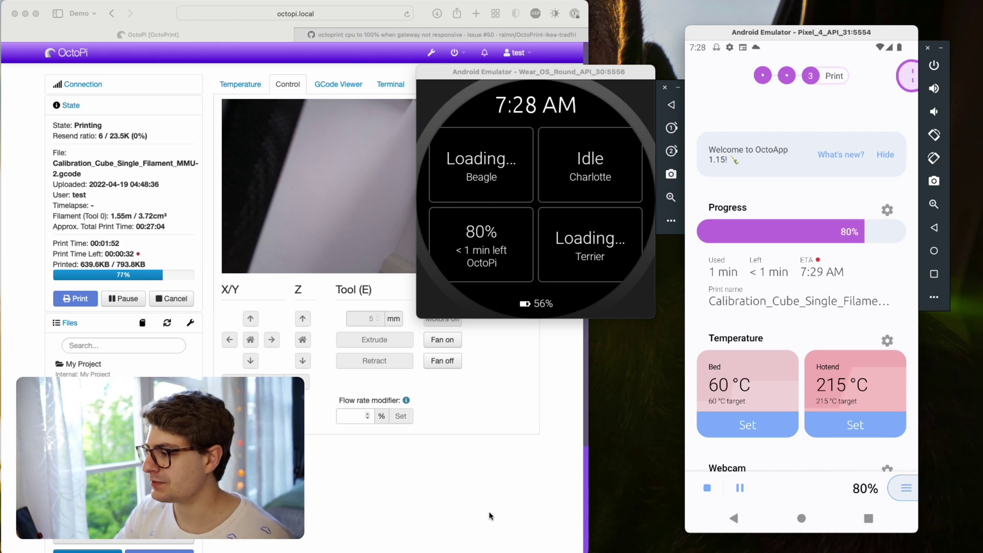
# Pause the running print from the phone app and confirm the pause.
pyautogui.click(739, 487)
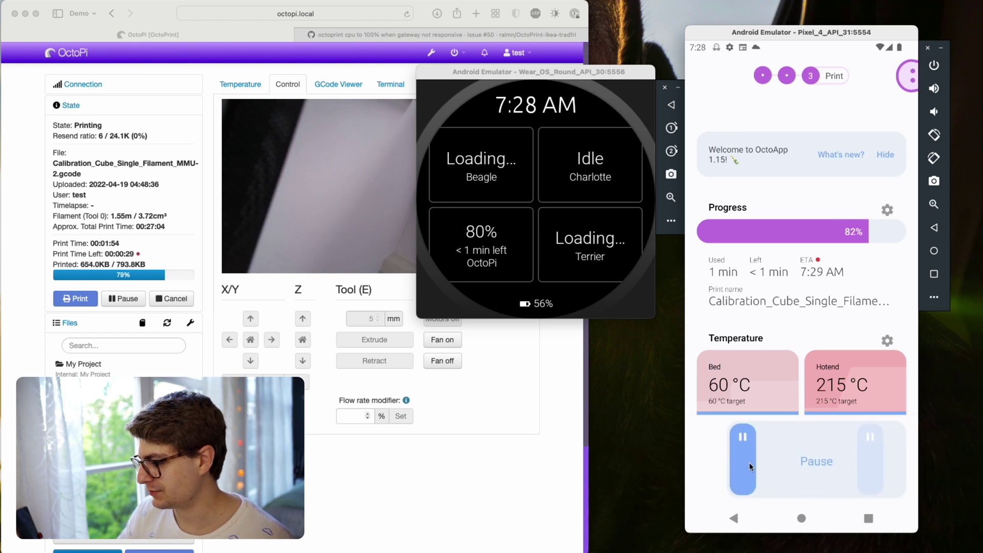
pyautogui.moveTo(749, 463); pyautogui.dragTo(889, 461)
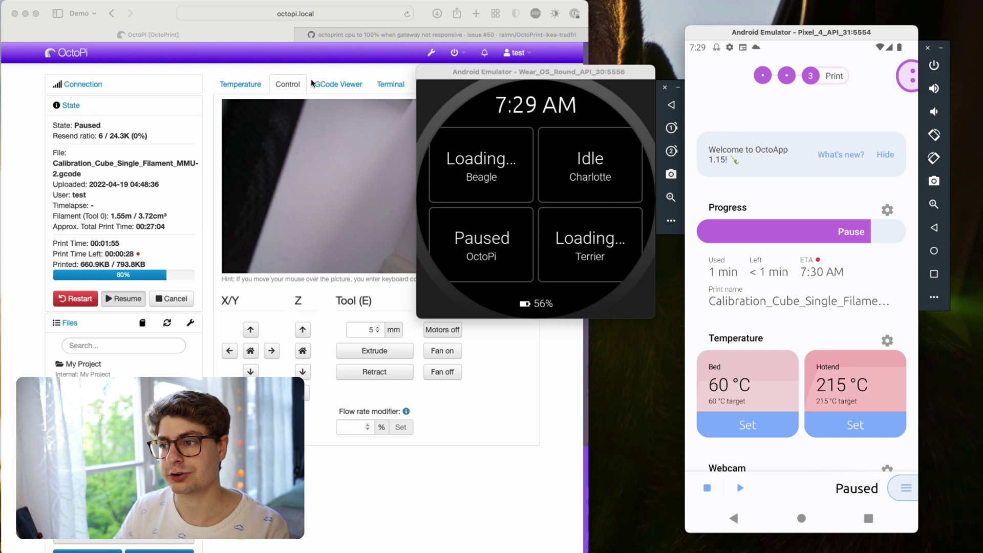
# Open the OctoApp plugin's page in the OctoPrint settings.
pyautogui.click(333, 66)
pyautogui.click(431, 53)
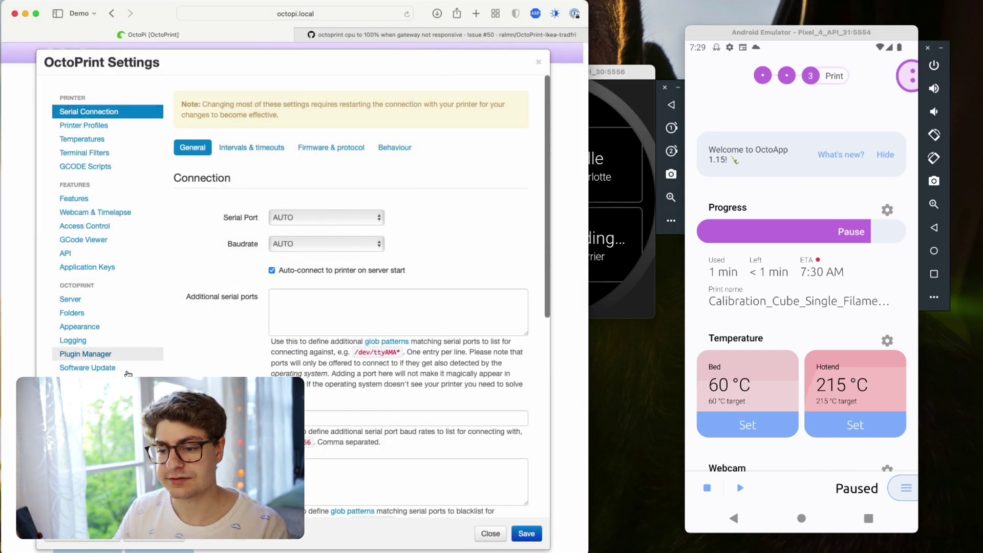
pyautogui.scroll(-10, 90, 333)
pyautogui.click(82, 283)
pyautogui.scroll(5, 82, 277)
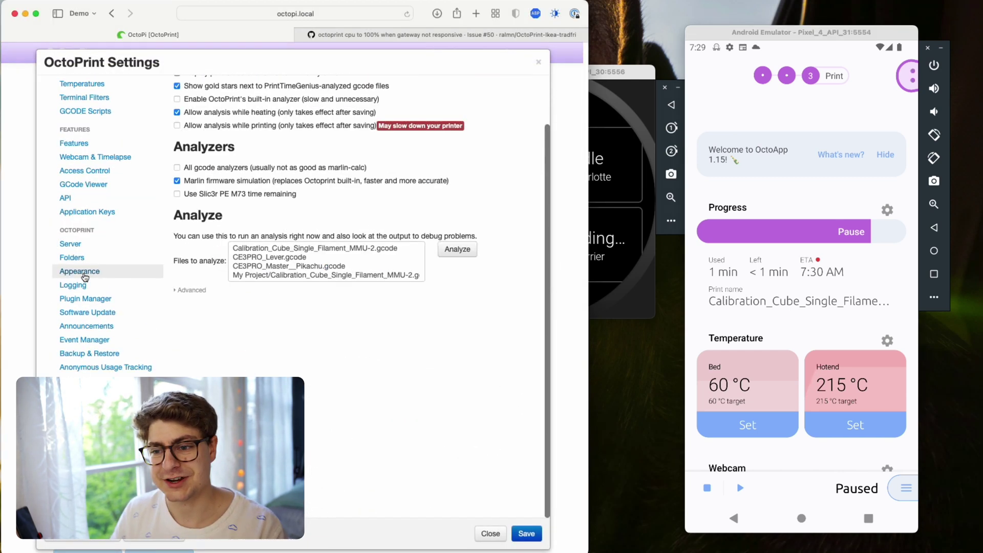
pyautogui.click(87, 435)
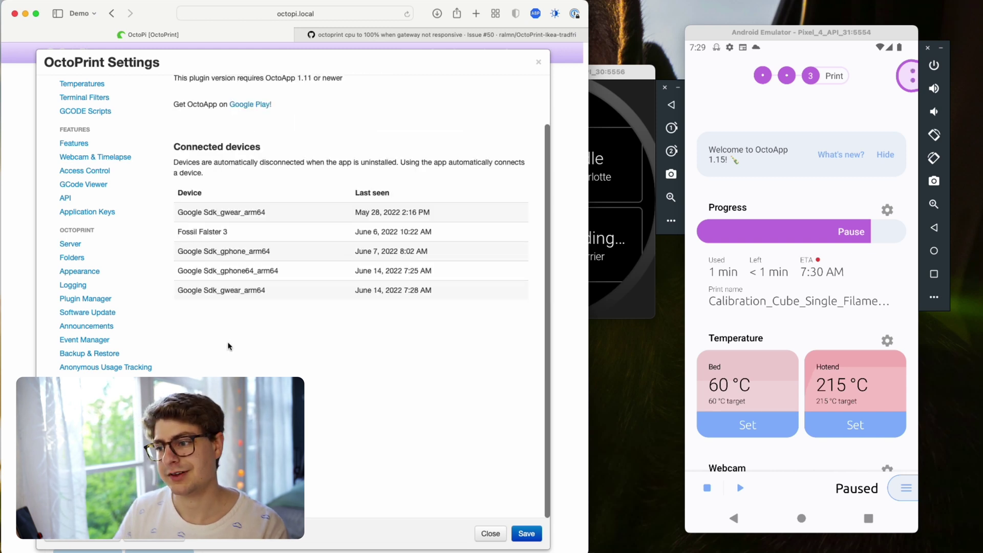
# Examine the connected devices and their last-seen times, highlighting the Google Sdk_gwear_arm64 entries.
pyautogui.scroll(3, 229, 344)
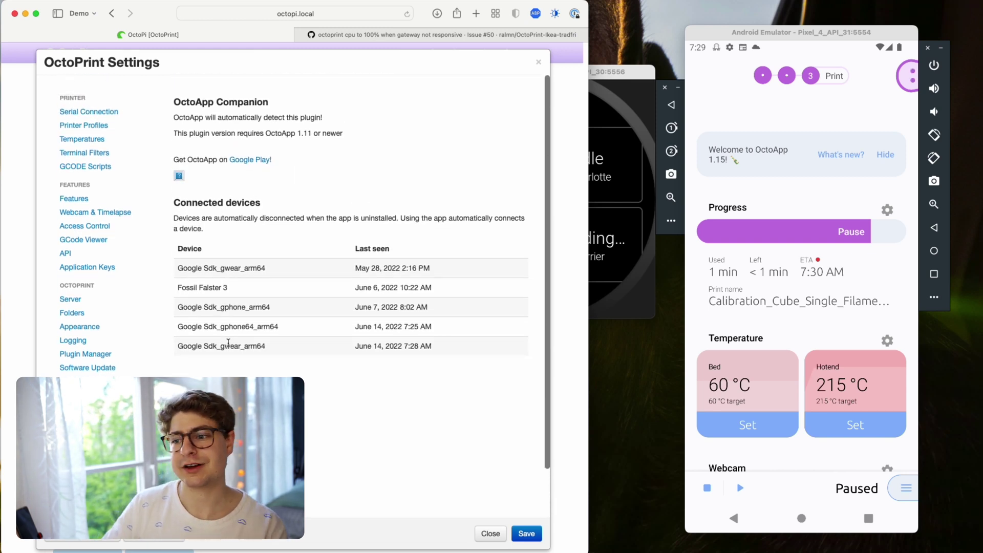
pyautogui.moveTo(186, 268); pyautogui.dragTo(362, 352)
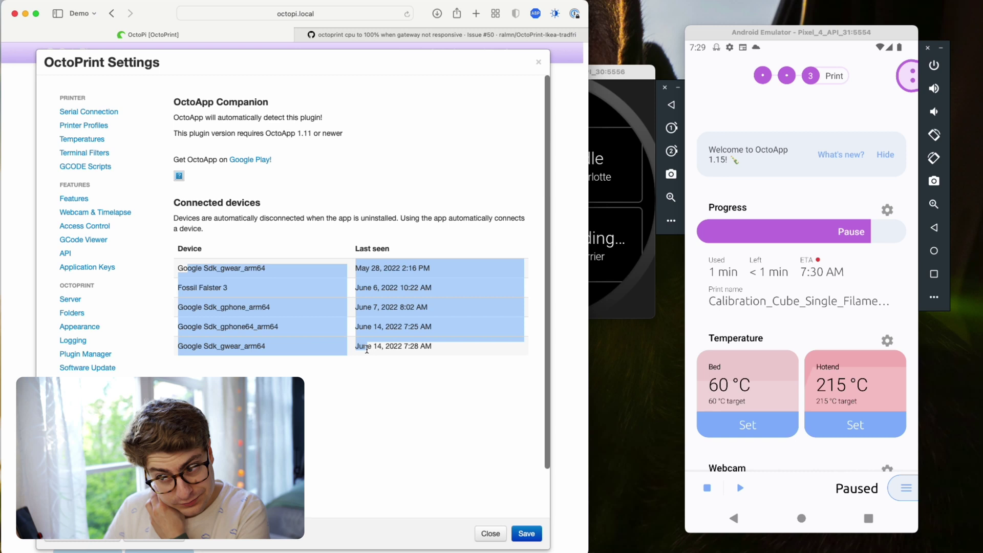
pyautogui.click(364, 351)
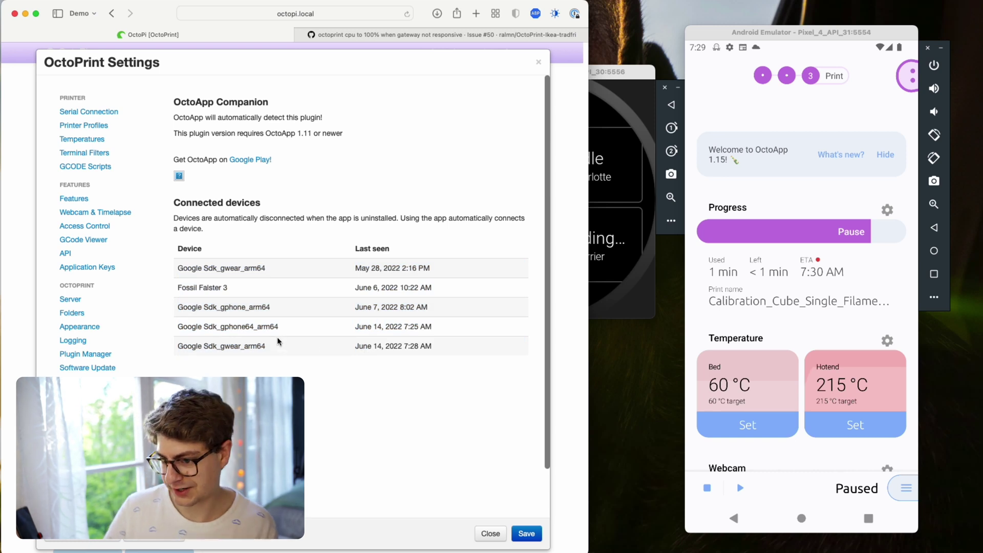
pyautogui.moveTo(267, 346); pyautogui.dragTo(174, 346)
pyautogui.moveTo(268, 268); pyautogui.dragTo(197, 268)
pyautogui.moveTo(265, 346); pyautogui.dragTo(176, 345)
# Bring the watch emulator back to the front and resume the paused print from the phone app, confirming it.
pyautogui.click(621, 83)
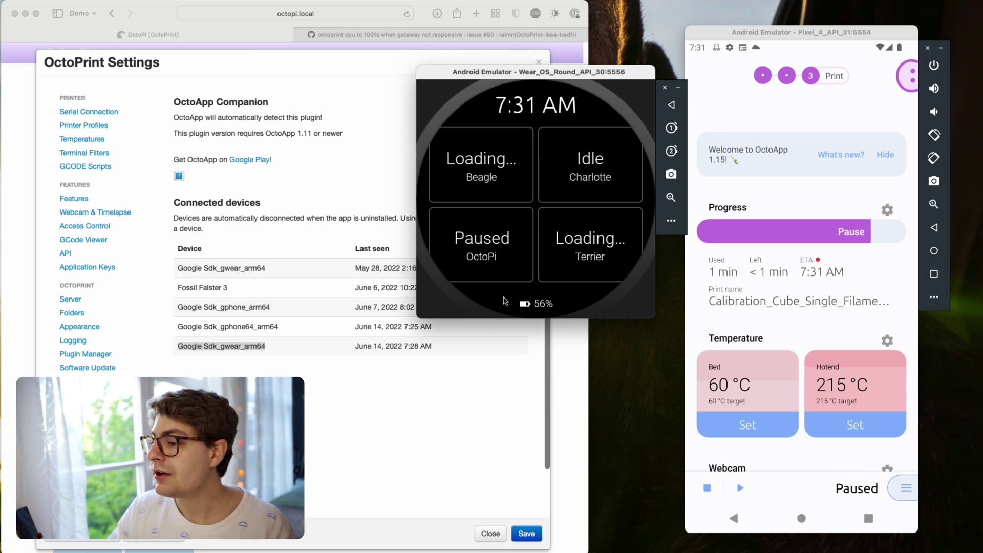
pyautogui.click(740, 487)
pyautogui.moveTo(742, 489); pyautogui.dragTo(889, 487)
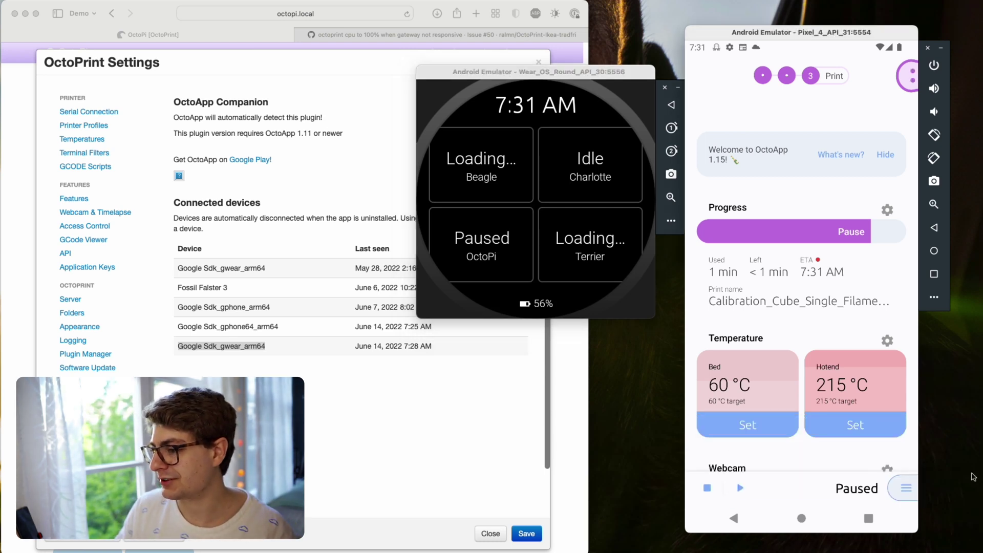